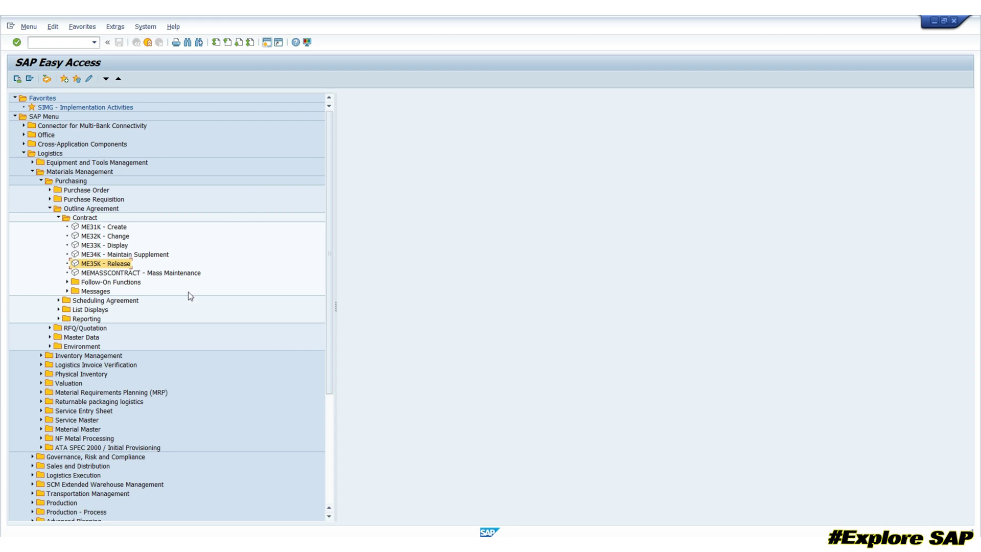
Step: Enter transaction code ME21N in the command field
{"action": "left_click", "coordinate": [50, 41]}
{"action": "key", "text": "Caps_Lock"}
{"action": "type", "text": "ME21N"}
Step: Launch ME21N, show the Document Overview and pick the Contracts selection variant
{"action": "left_click", "coordinate": [66, 42]}
{"action": "key", "text": "Return"}
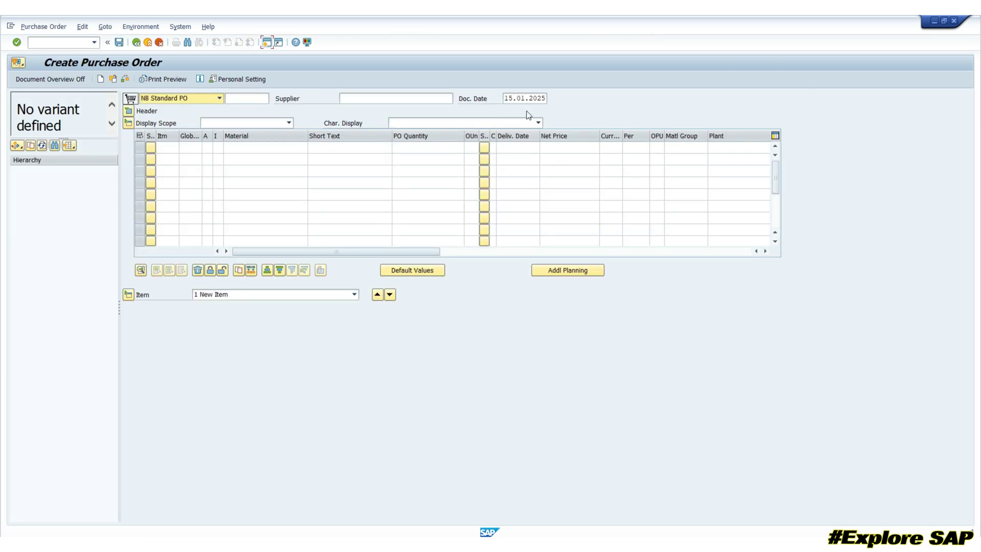
{"action": "left_click", "coordinate": [68, 80]}
{"action": "left_click", "coordinate": [17, 146]}
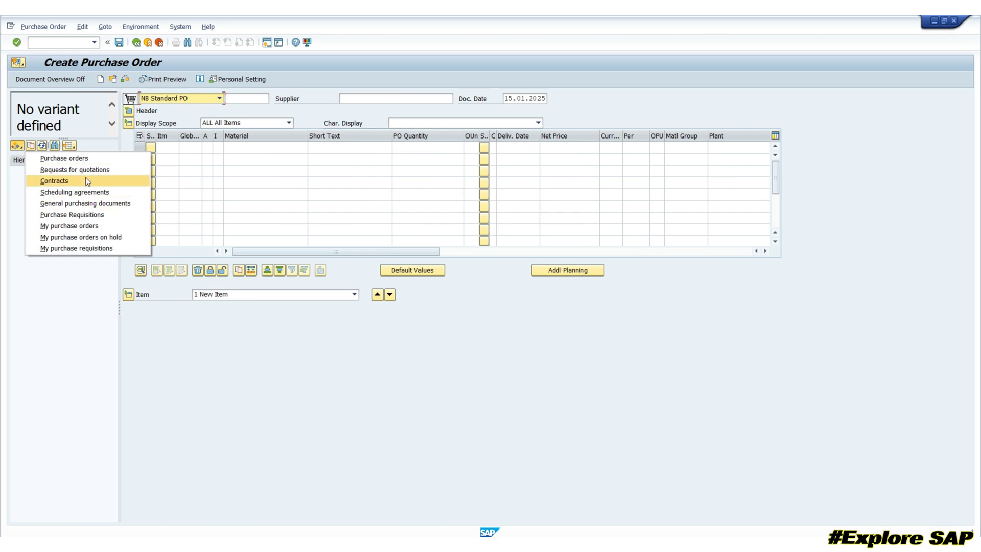
{"action": "left_click", "coordinate": [68, 182]}
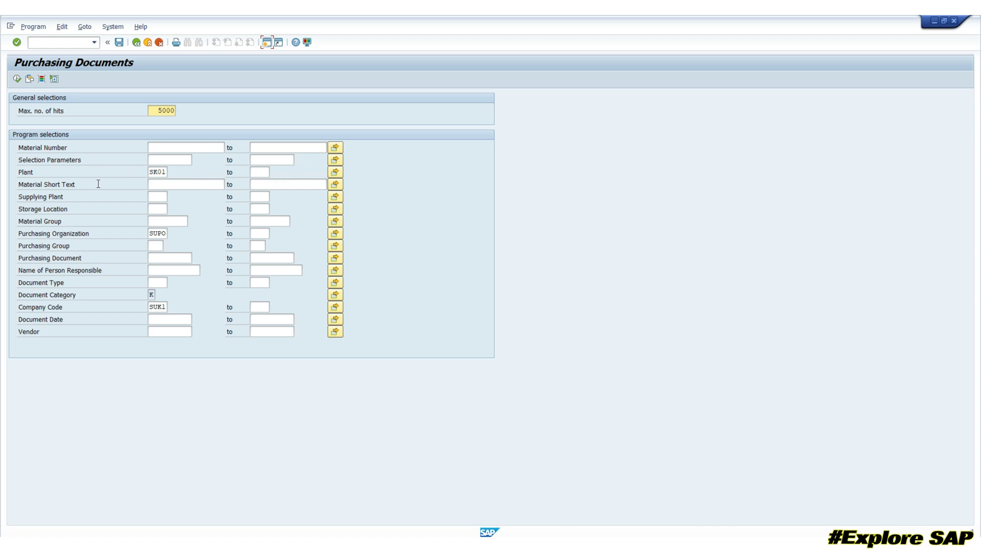
Step: Enter purchasing group 100 in the selection criteria and execute the contract search
{"action": "left_click", "coordinate": [165, 233]}
{"action": "left_click", "coordinate": [152, 245]}
{"action": "type", "text": "100"}
{"action": "left_click", "coordinate": [169, 330]}
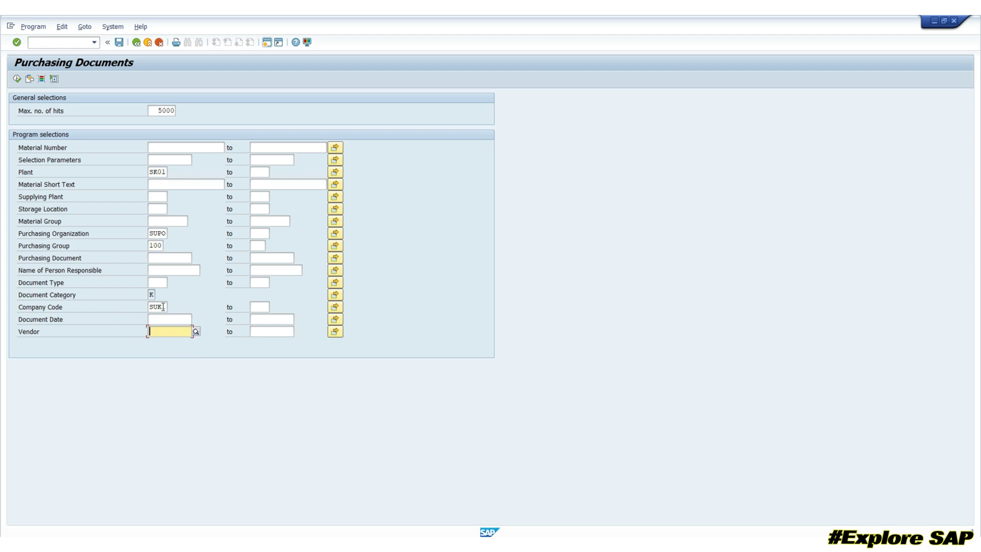
{"action": "double_click", "coordinate": [164, 307]}
{"action": "left_click", "coordinate": [17, 79]}
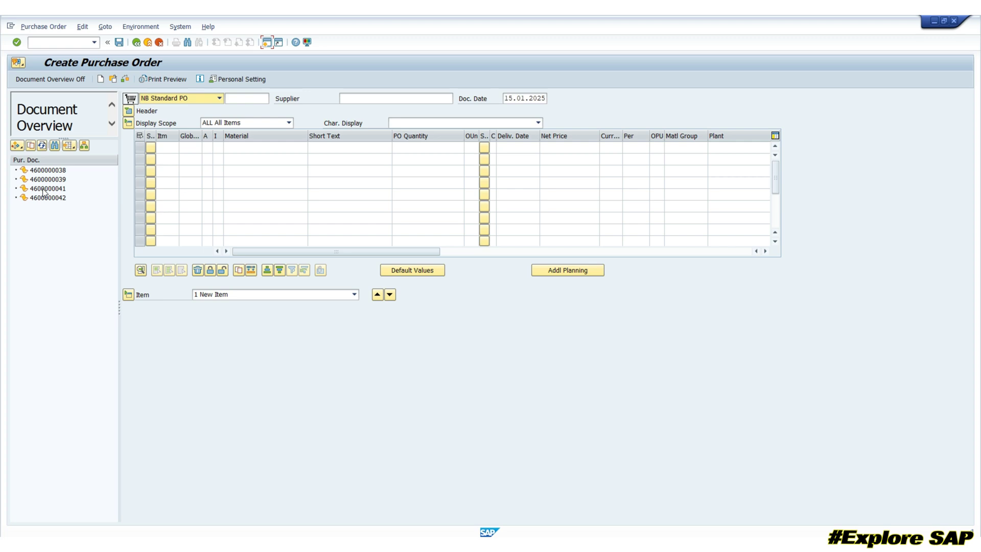
{"action": "left_click", "coordinate": [45, 189]}
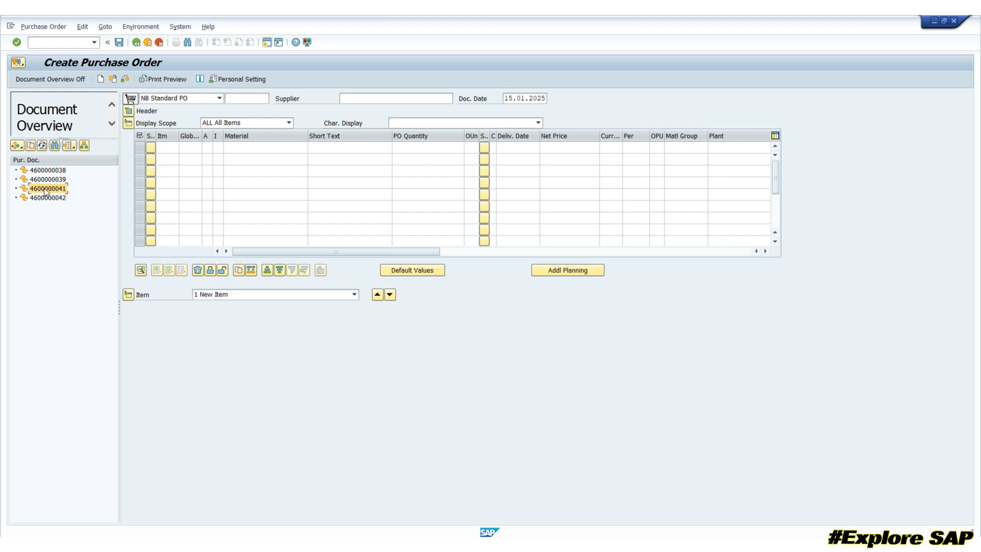
{"action": "left_click_drag", "start_coordinate": [46, 191], "coordinate": [134, 100]}
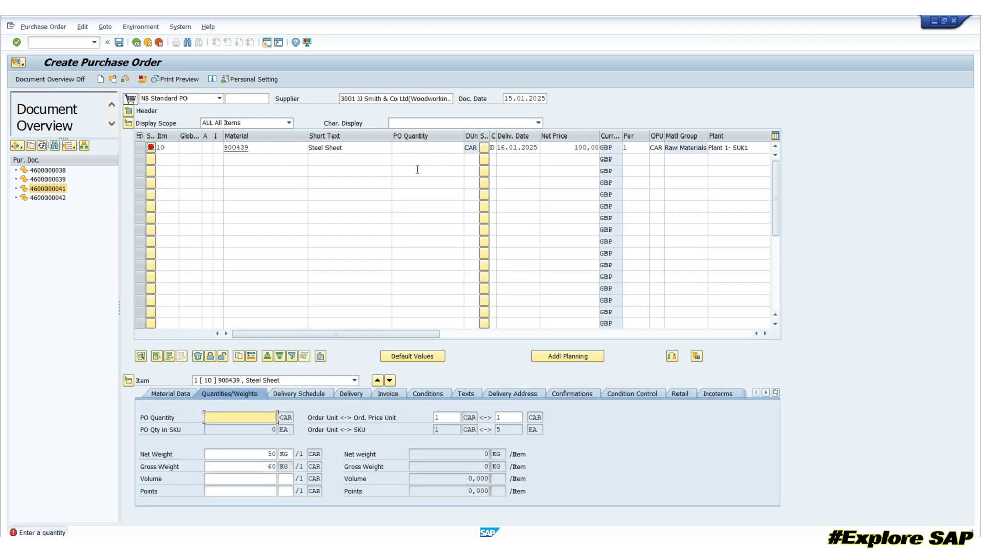
Step: Fill item 10's PO quantity with 10 from the input history
{"action": "left_click", "coordinate": [437, 147]}
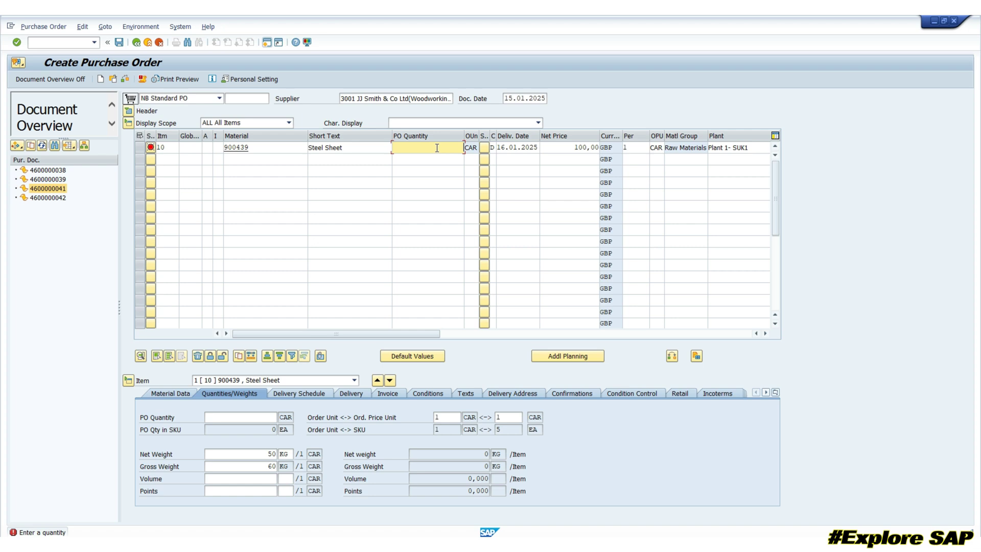
{"action": "left_click", "coordinate": [437, 148]}
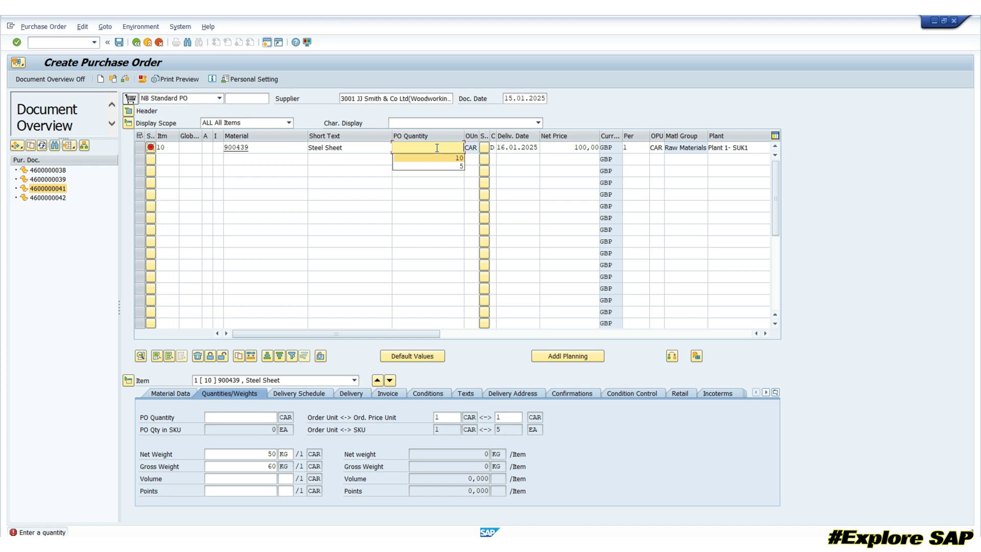
{"action": "key", "text": "Return"}
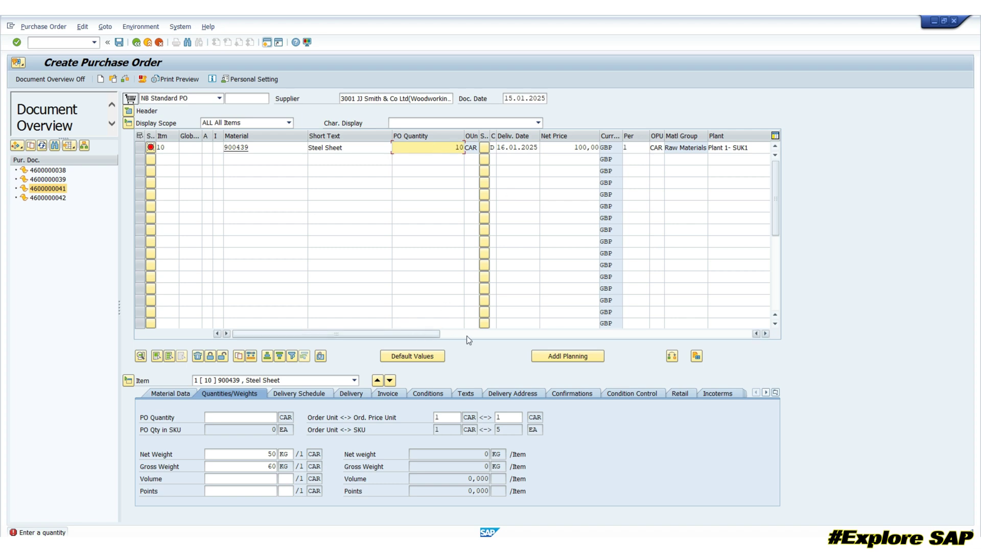
{"action": "left_click", "coordinate": [445, 313]}
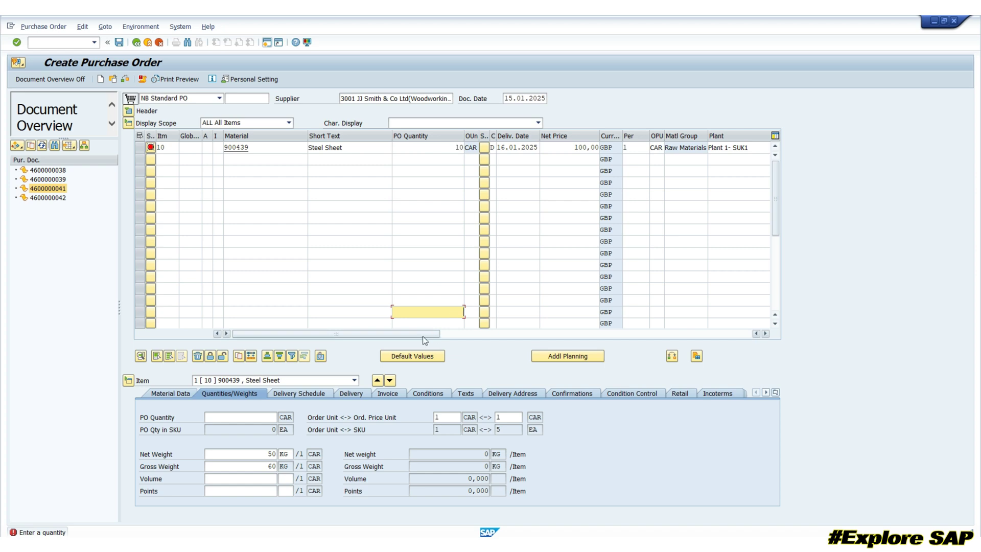
{"action": "left_click_drag", "start_coordinate": [422, 336], "coordinate": [586, 336]}
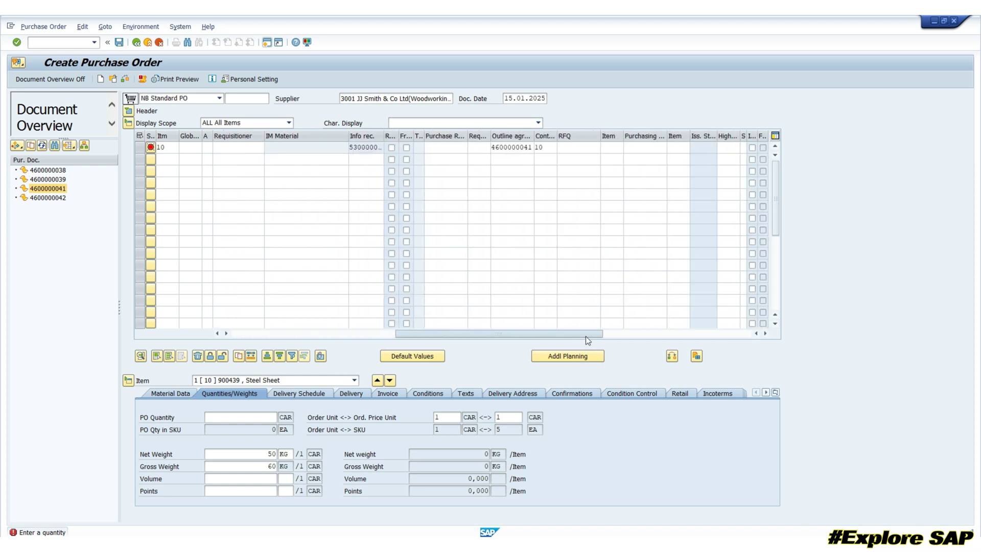
{"action": "left_click", "coordinate": [509, 148]}
{"action": "left_click_drag", "start_coordinate": [547, 335], "coordinate": [229, 336]}
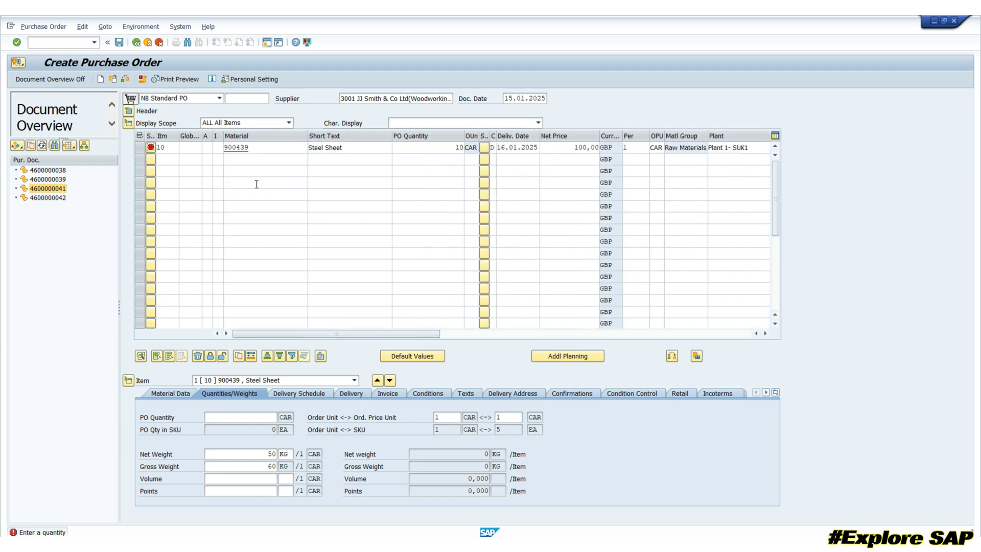
{"action": "key", "text": "Return"}
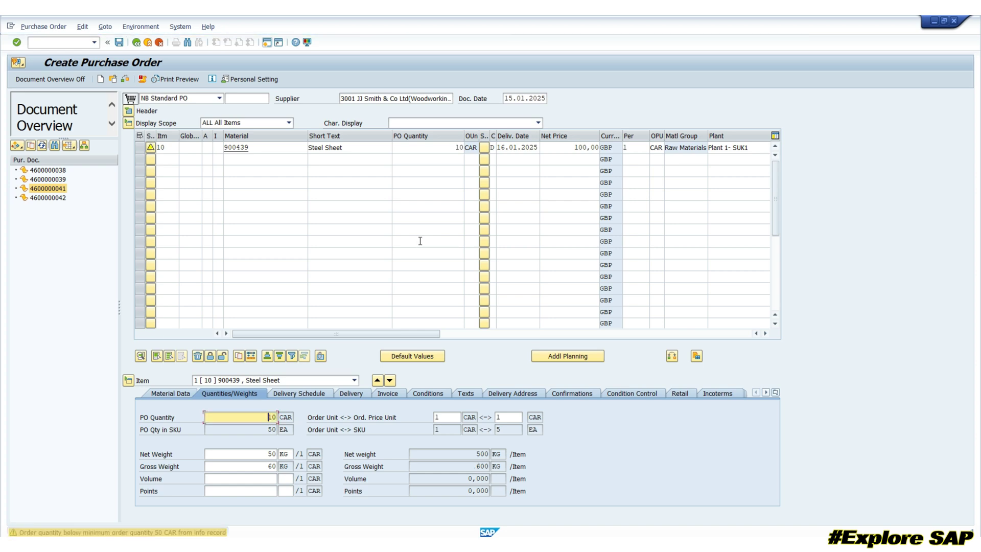
Step: Review item 10's Invoice and Material Data details, showing material group ZSUK1RM1
{"action": "left_click", "coordinate": [170, 395]}
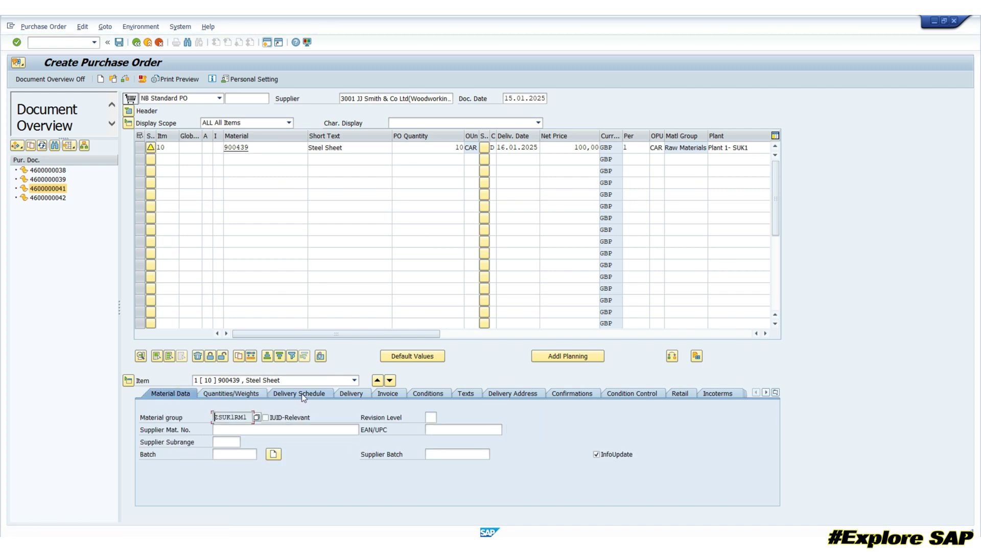
{"action": "left_click", "coordinate": [388, 393]}
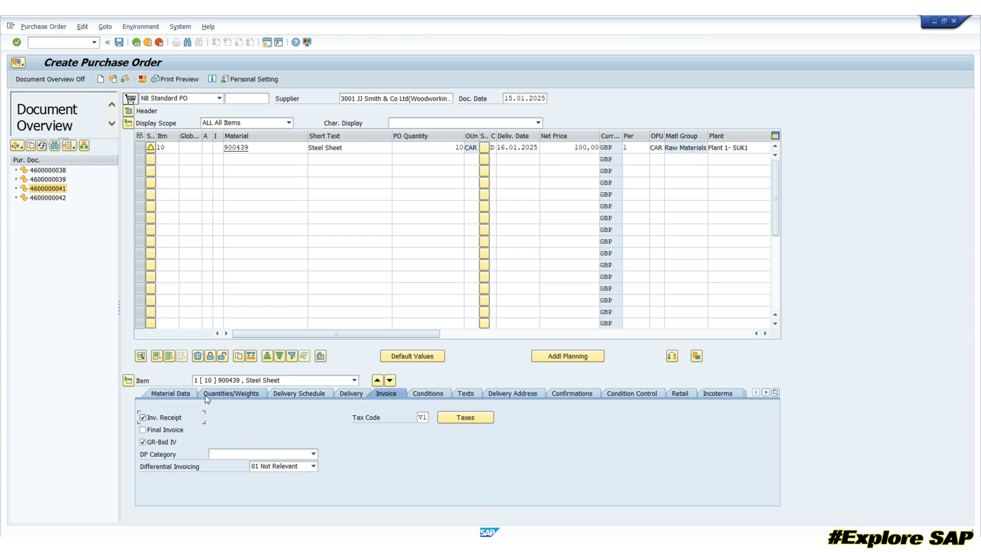
{"action": "left_click", "coordinate": [171, 394]}
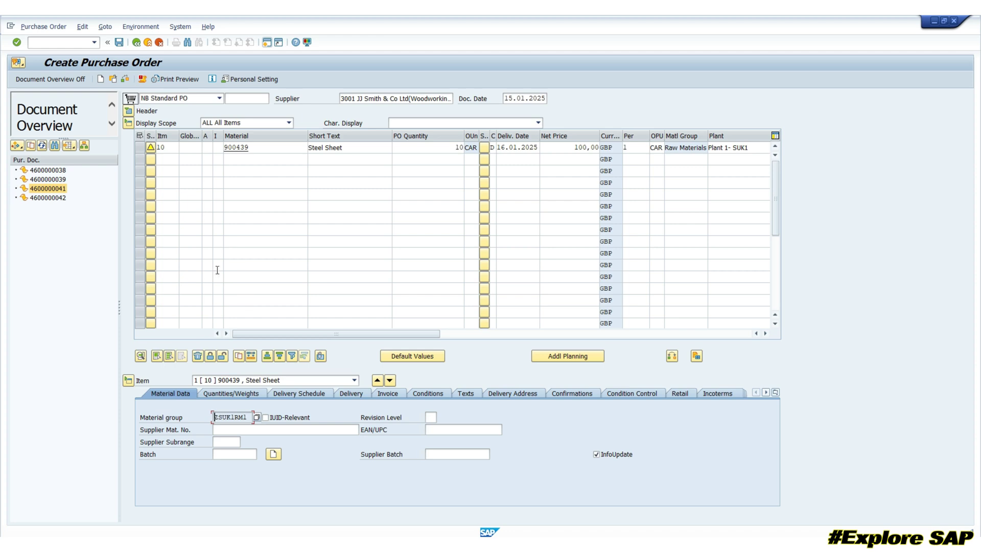
Step: Check the order and read its warnings, including the 50 CAR minimum quantity
{"action": "left_click", "coordinate": [125, 80]}
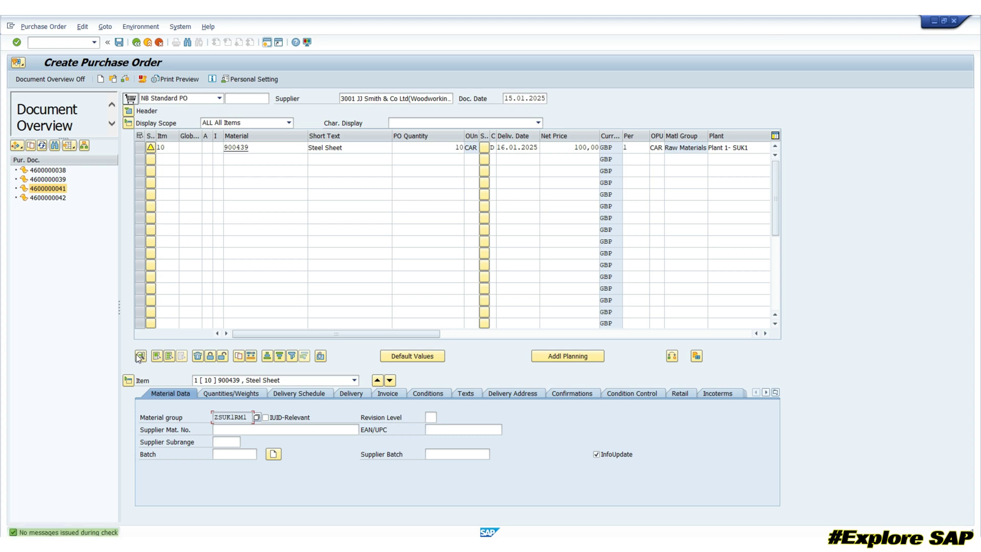
{"action": "left_click", "coordinate": [143, 81]}
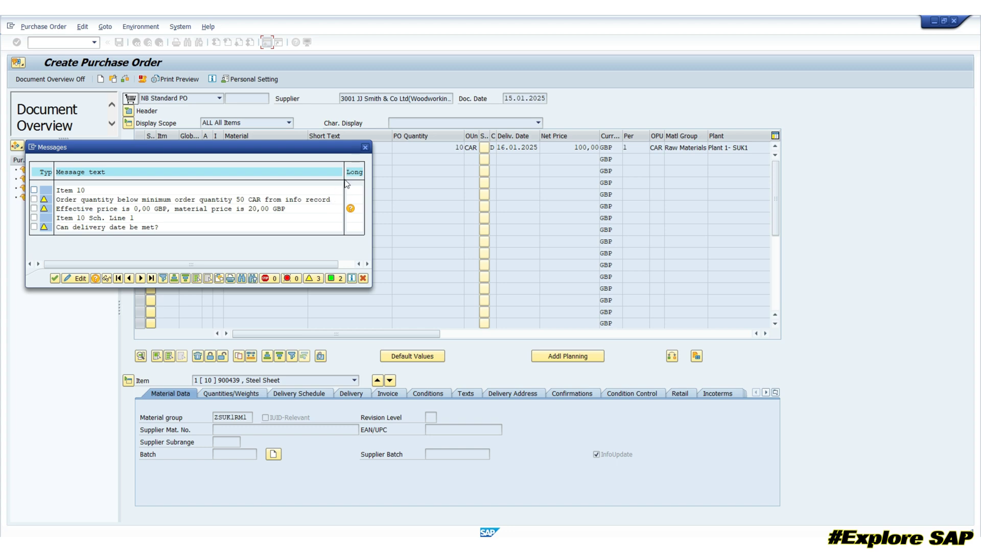
{"action": "left_click", "coordinate": [365, 148]}
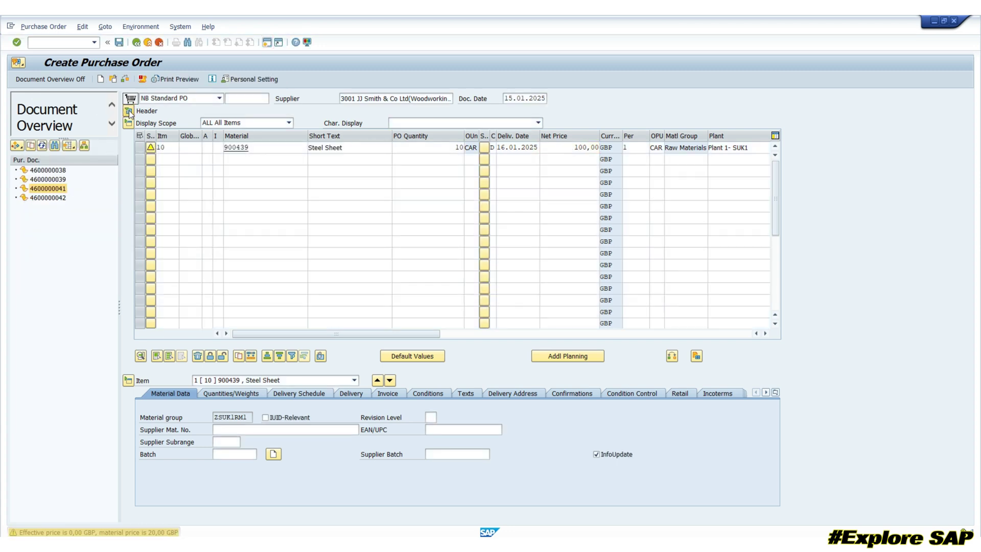
{"action": "left_click", "coordinate": [129, 110]}
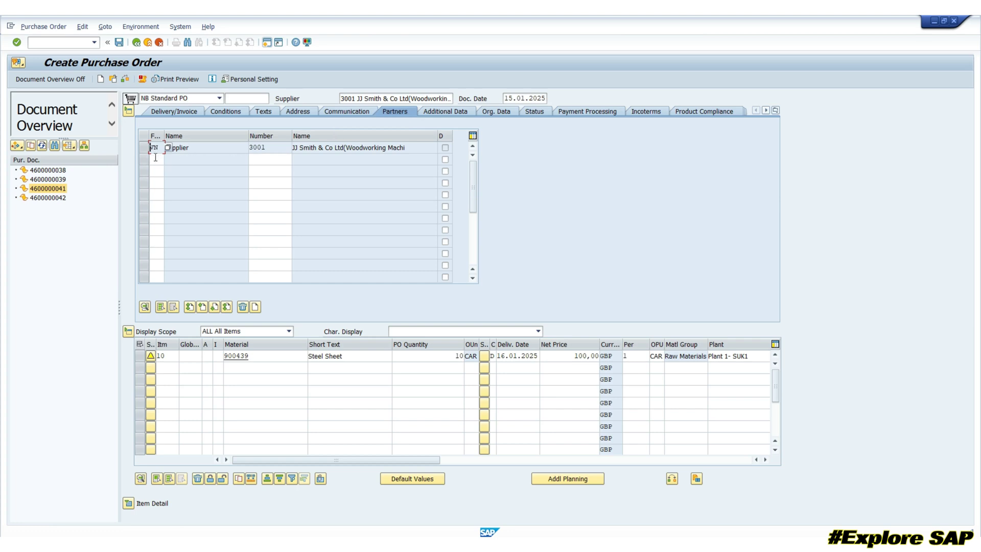
{"action": "left_click", "coordinate": [129, 111]}
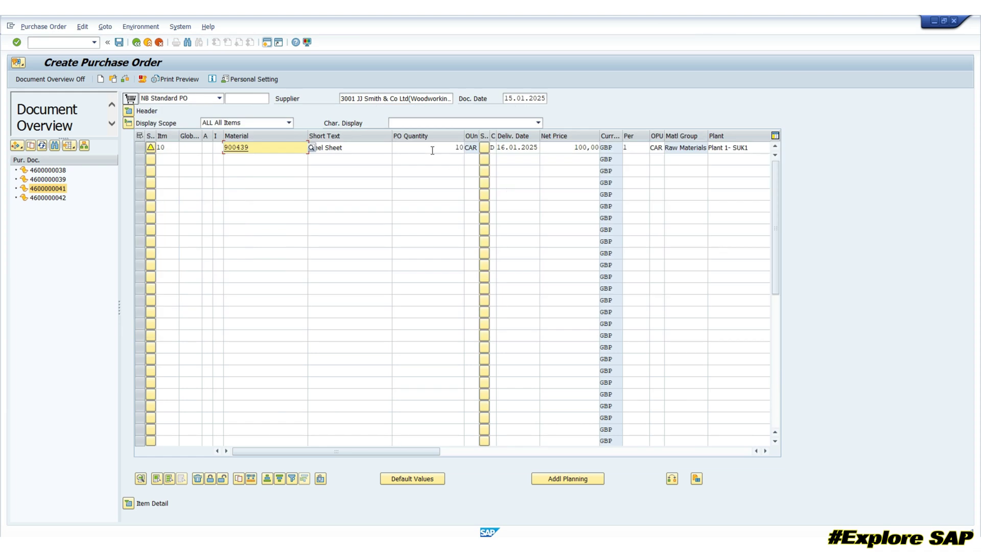
{"action": "left_click_drag", "start_coordinate": [434, 148], "coordinate": [476, 148]}
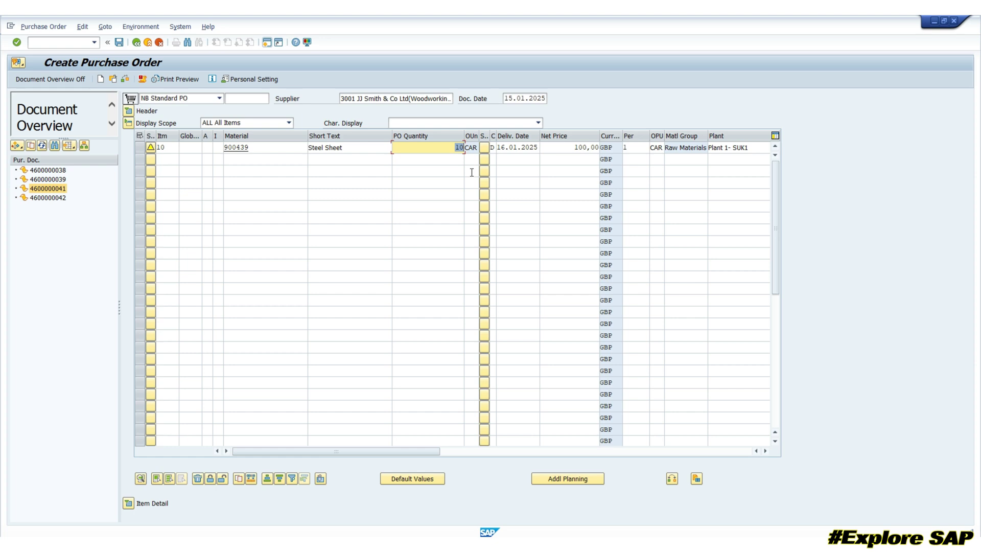
Step: Change item 10's quantity to 50 CAR, confirm the delivery date, and recheck with no messages
{"action": "type", "text": "50"}
{"action": "key", "text": "Return"}
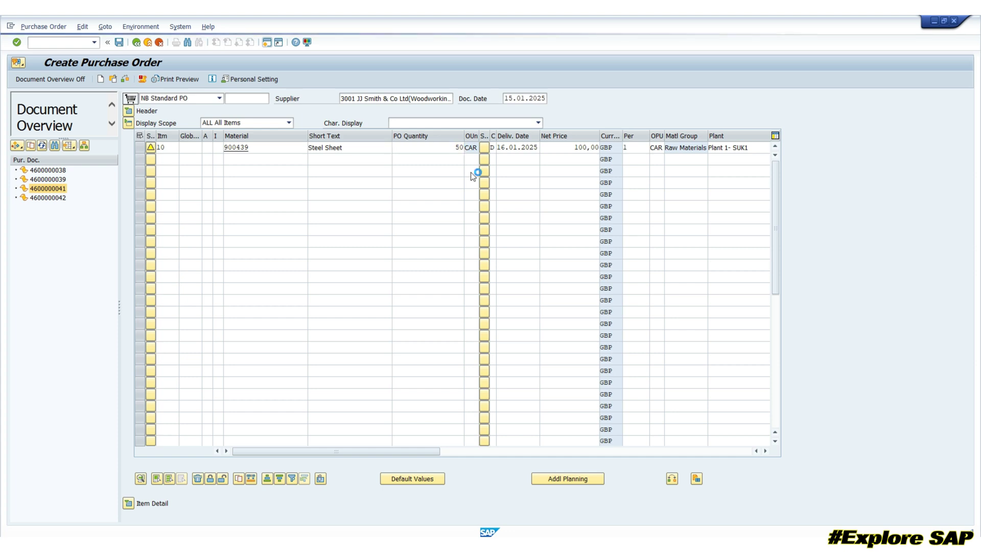
{"action": "left_click", "coordinate": [503, 150]}
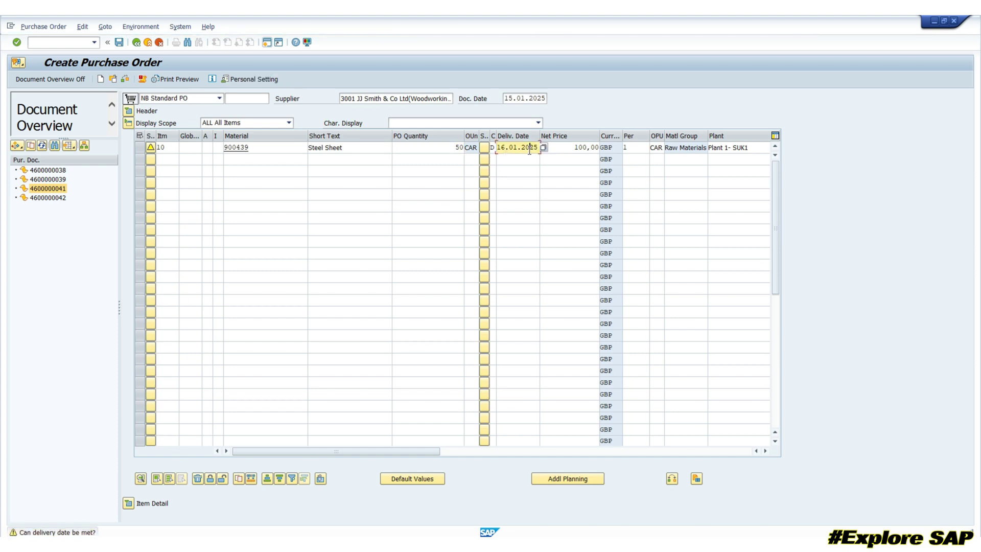
{"action": "key", "text": "Return"}
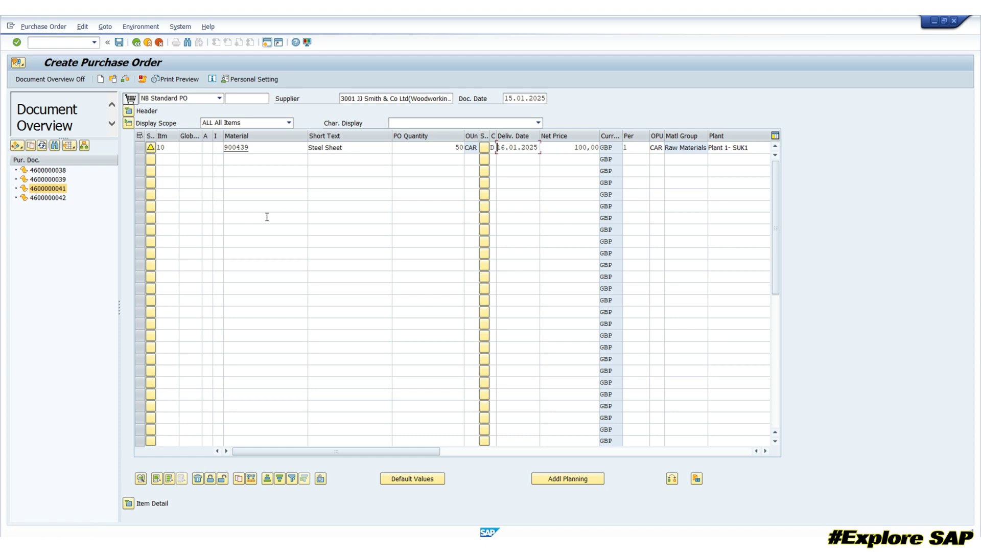
{"action": "left_click", "coordinate": [329, 254]}
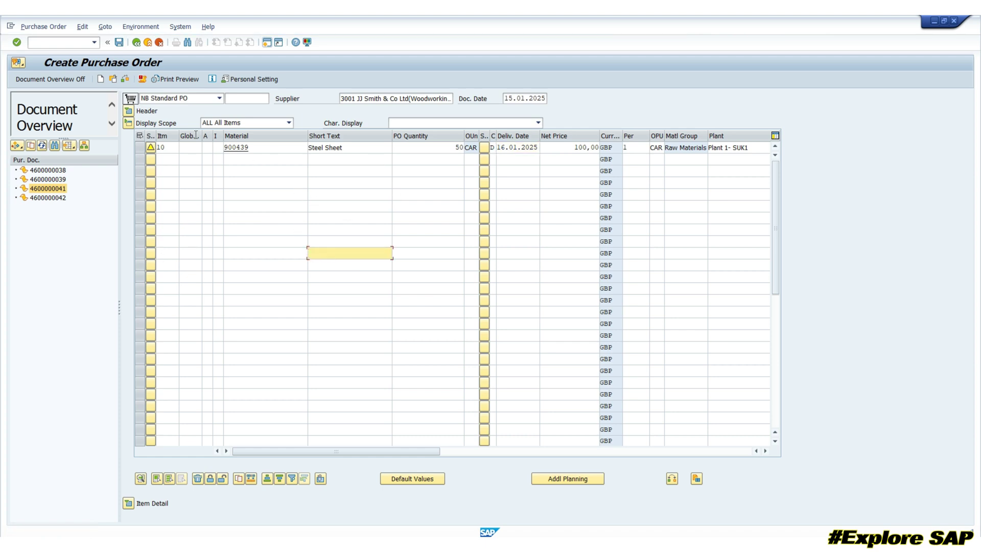
{"action": "left_click", "coordinate": [125, 79]}
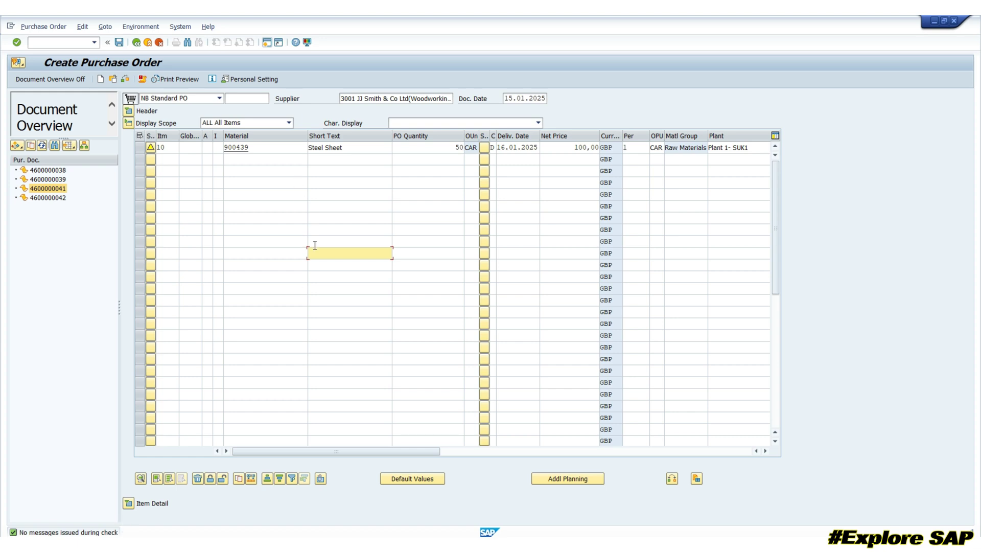
{"action": "left_click", "coordinate": [121, 43]}
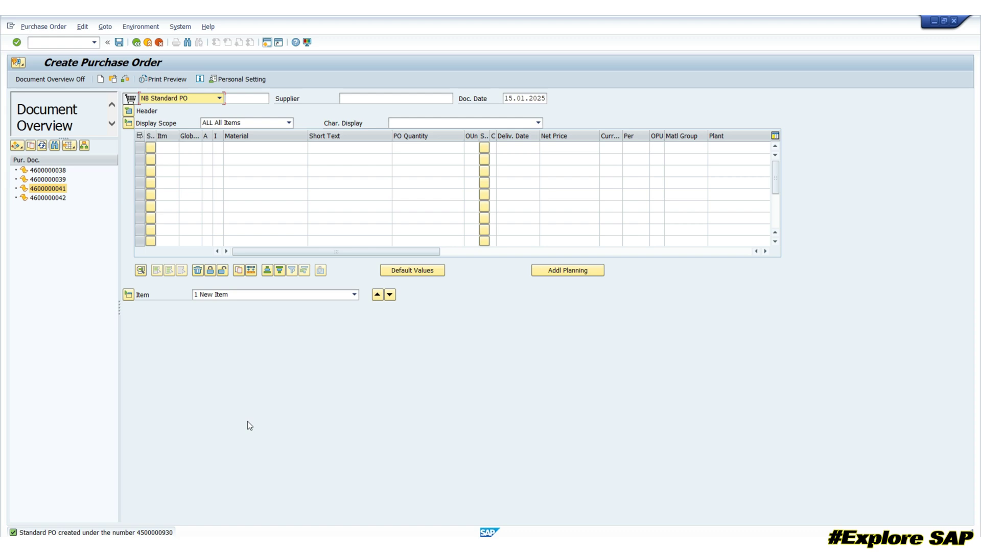
{"action": "key", "text": "F3"}
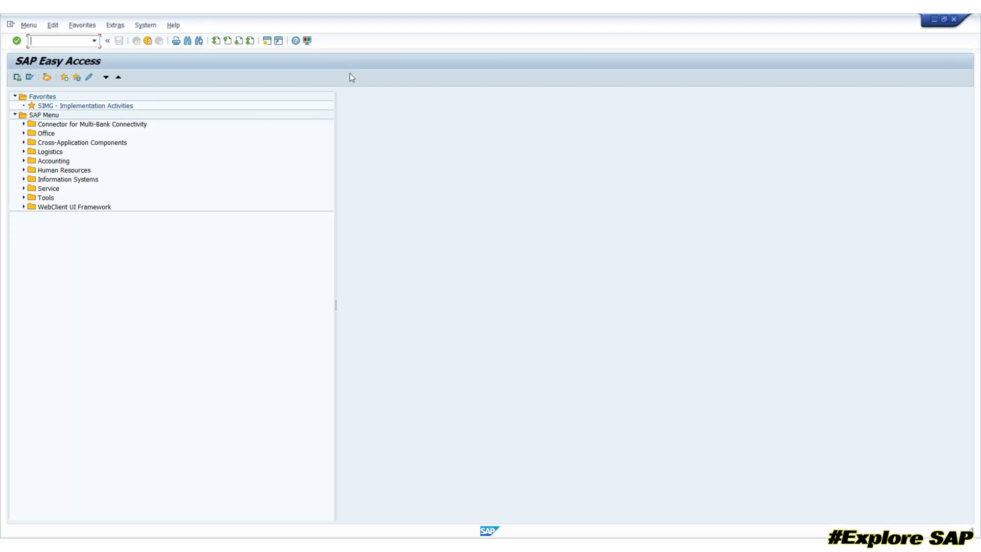
{"action": "type", "text": "me33k"}
{"action": "key", "text": "Return"}
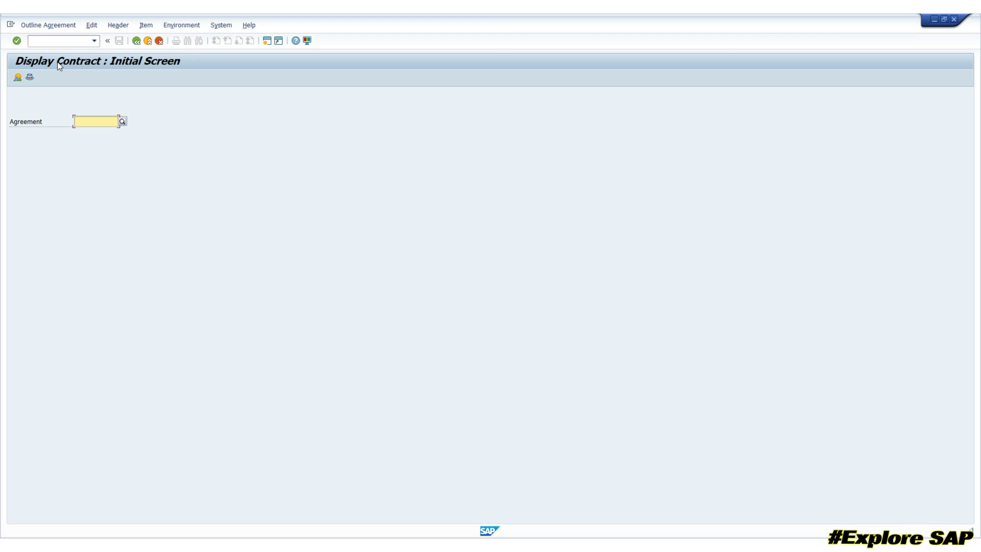
{"action": "type", "text": "4600000041"}
{"action": "key", "text": "Return"}
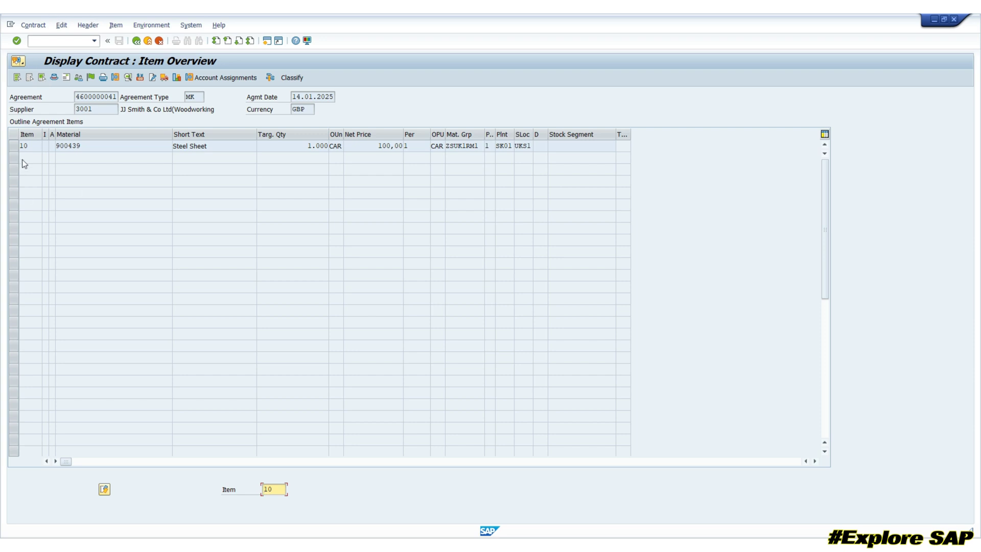
Step: Show item 10's release documentation: 50 CAR released, 950 CAR still open
{"action": "left_click", "coordinate": [13, 148]}
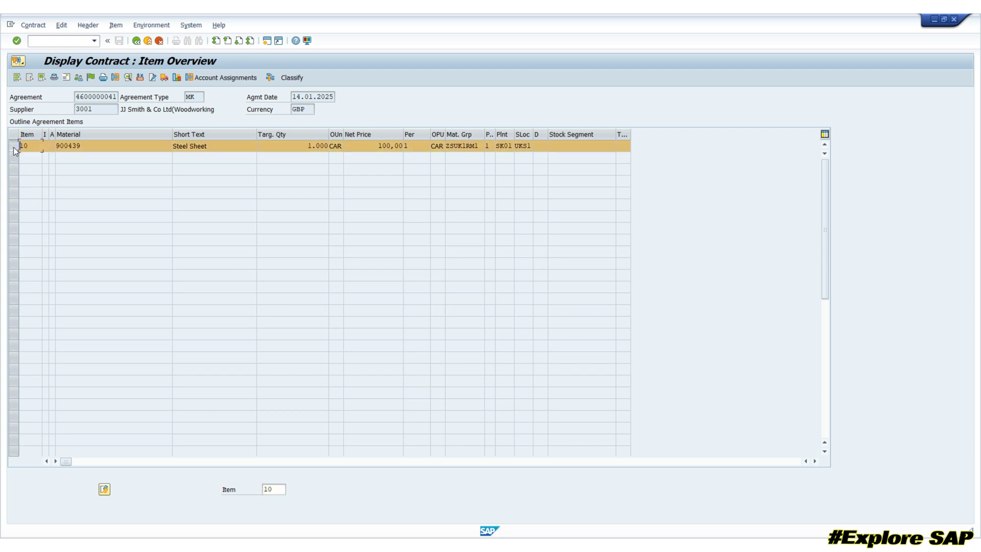
{"action": "left_click", "coordinate": [176, 78]}
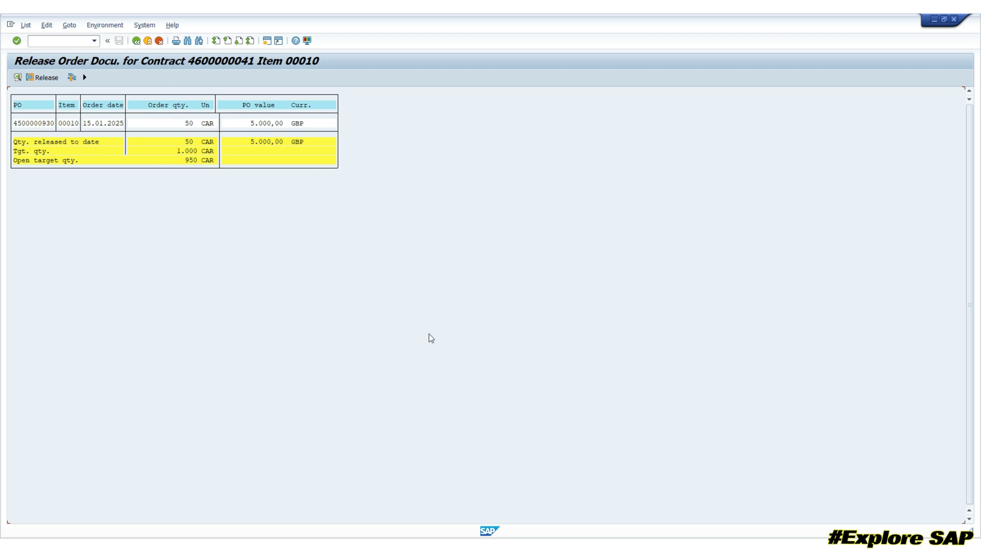
Step: Return to the Easy Access window and start ME21N for a new NB standard order
{"action": "mouse_move", "coordinate": [487, 532]}
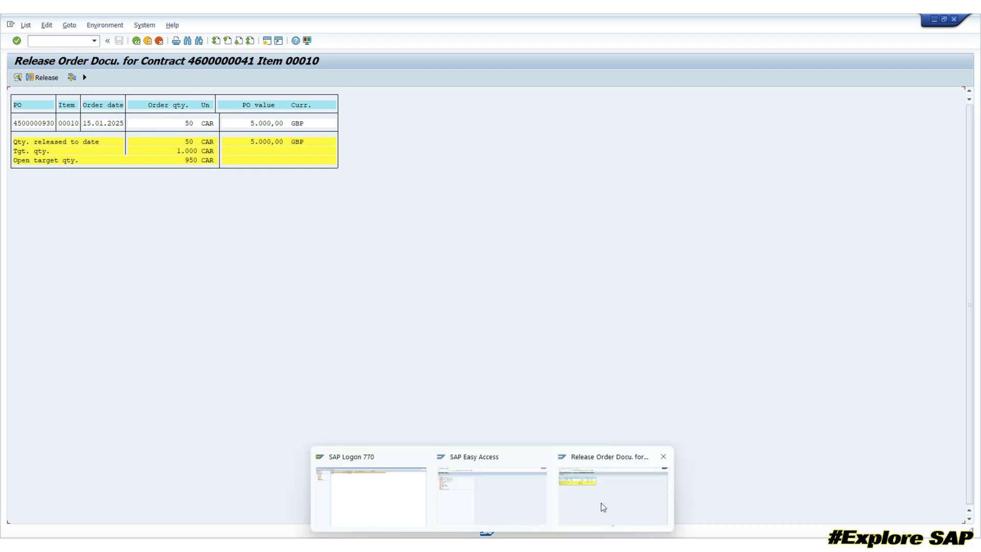
{"action": "left_click", "coordinate": [509, 499]}
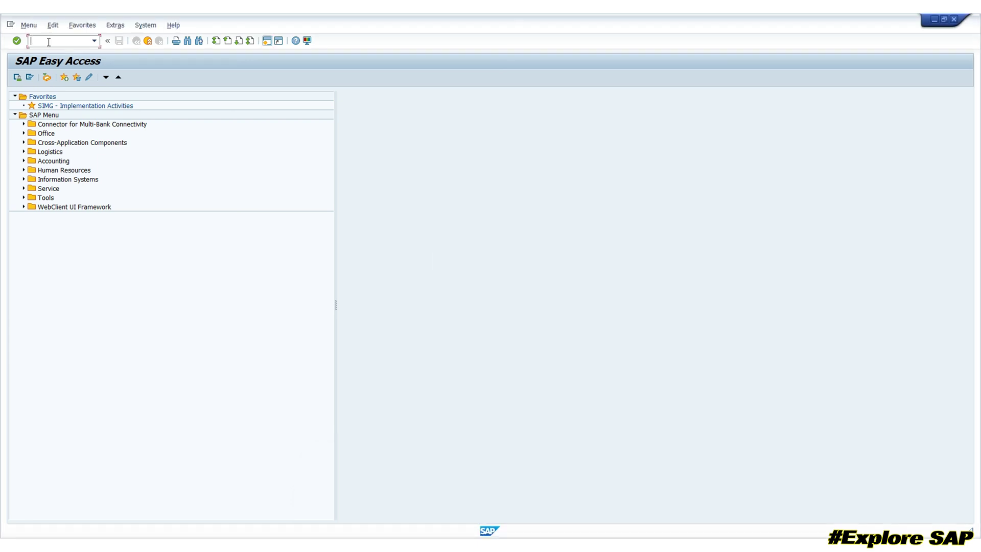
{"action": "key", "text": "Caps_Lock"}
{"action": "type", "text": "21N"}
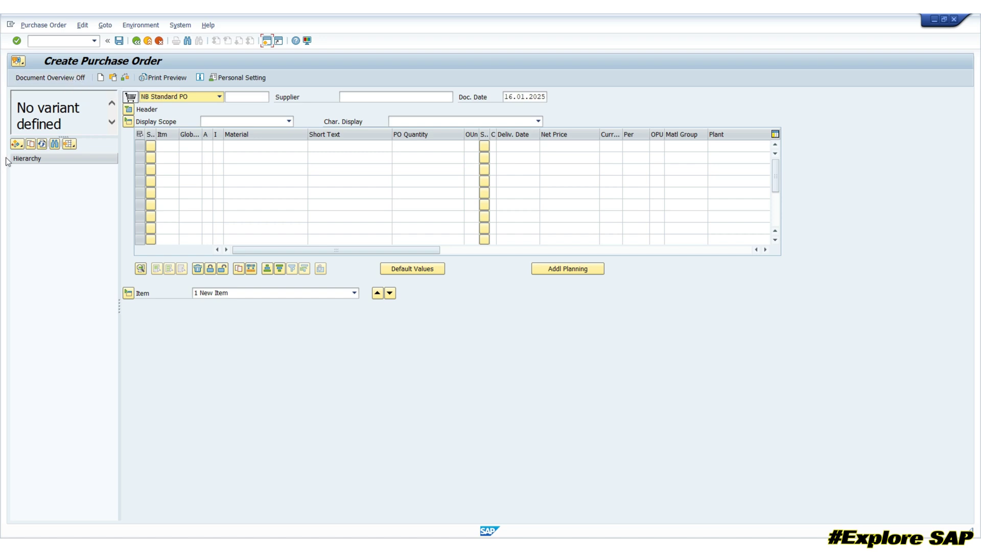
{"action": "left_click", "coordinate": [18, 146]}
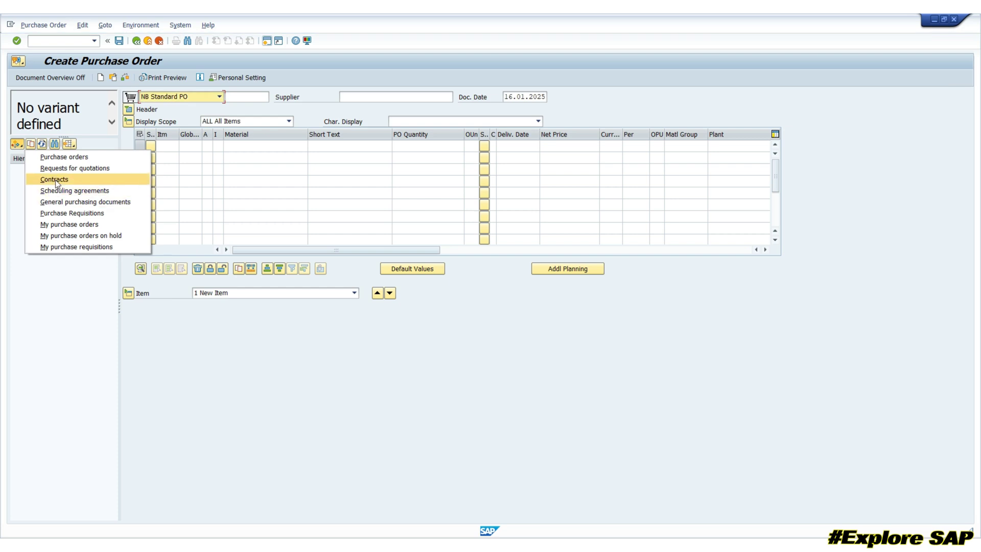
{"action": "left_click", "coordinate": [55, 179]}
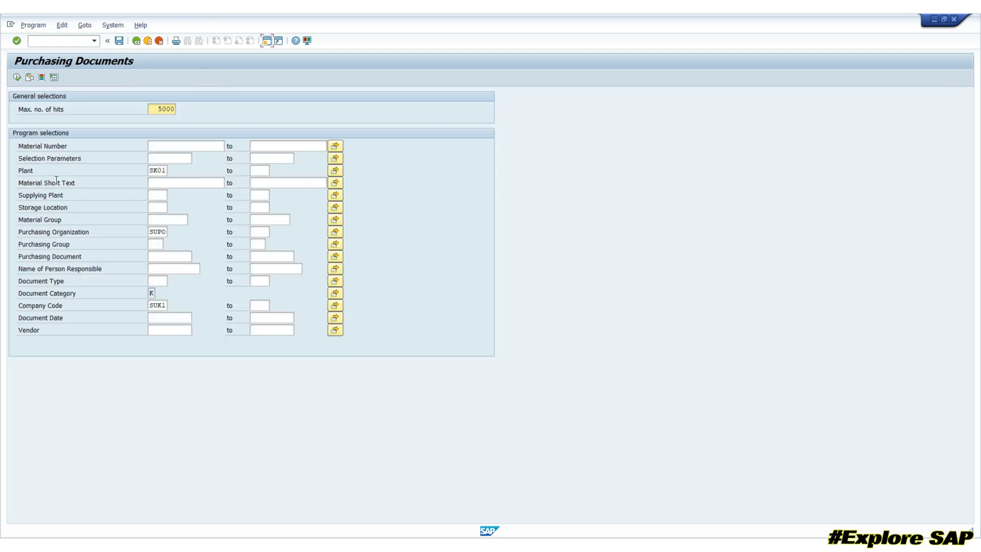
{"action": "left_click", "coordinate": [16, 80]}
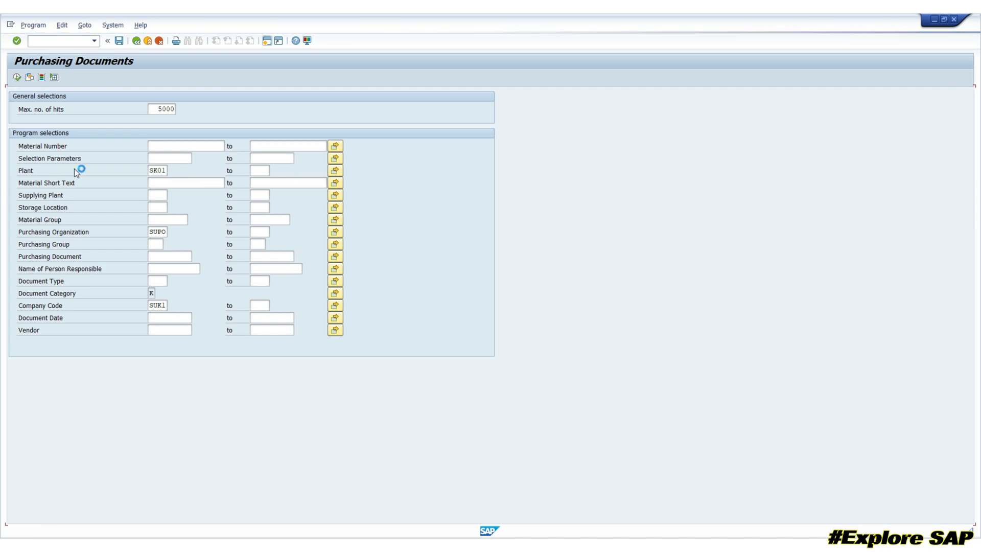
{"action": "left_click_drag", "start_coordinate": [48, 196], "coordinate": [127, 97]}
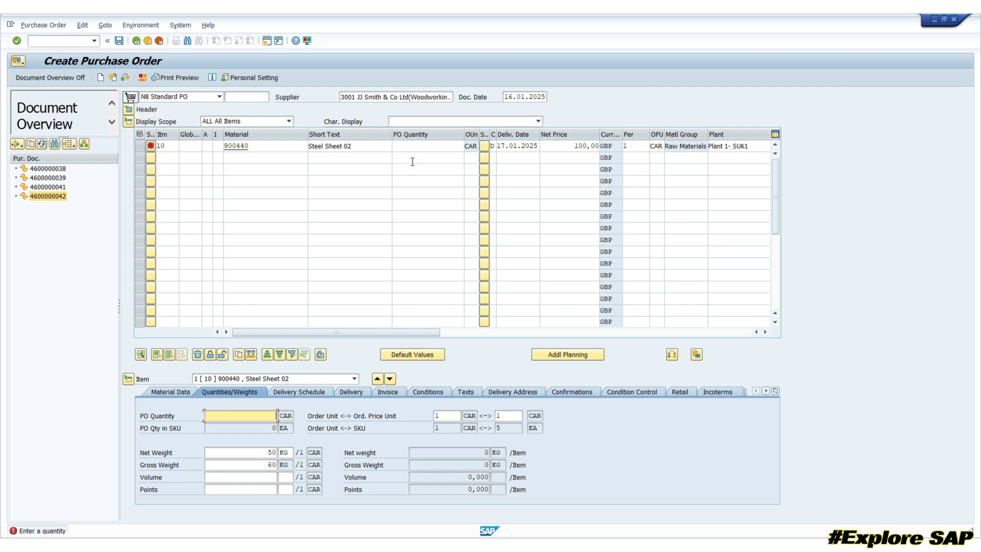
Step: Enter a PO quantity of 100 CAR for item 10 and confirm the net price
{"action": "left_click", "coordinate": [424, 148]}
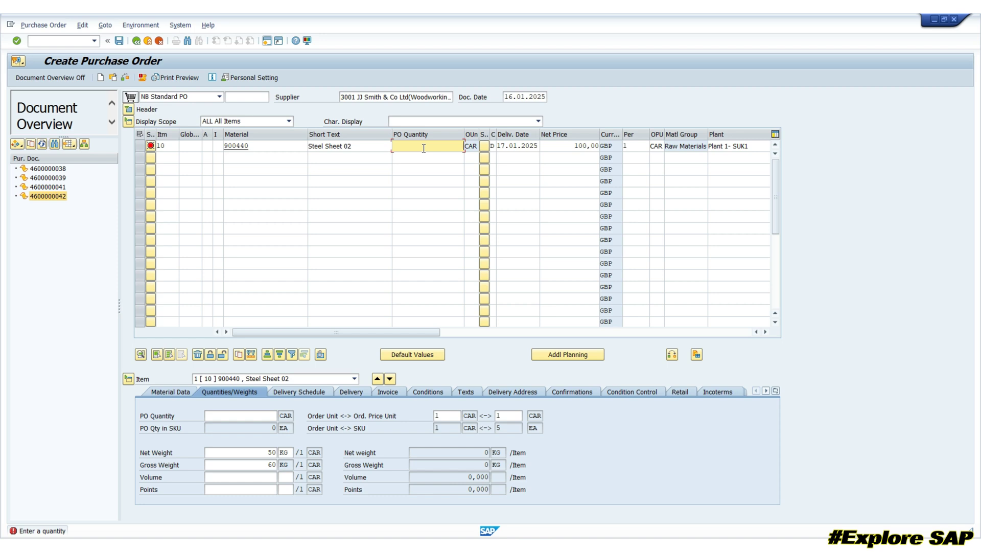
{"action": "type", "text": "100"}
{"action": "key", "text": "Return"}
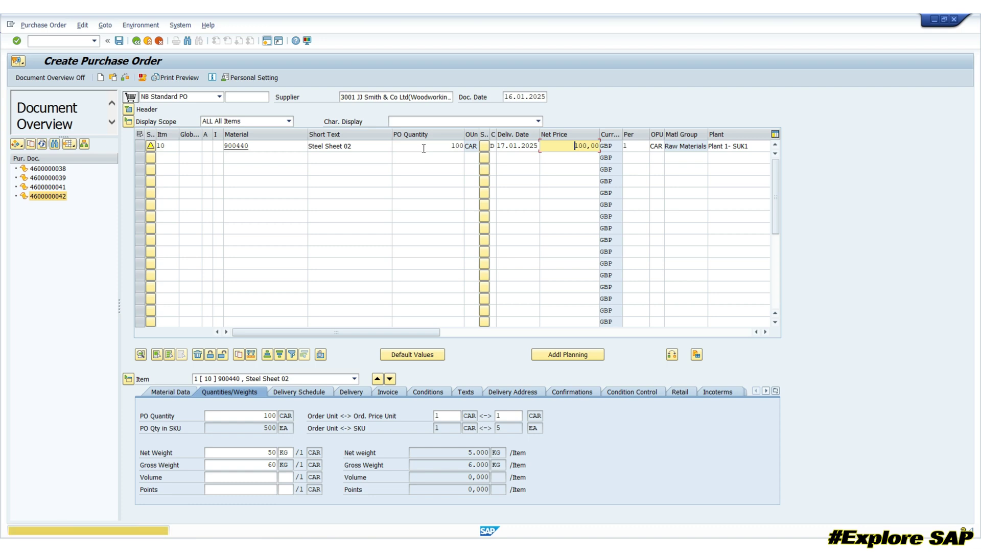
{"action": "key", "text": "Return"}
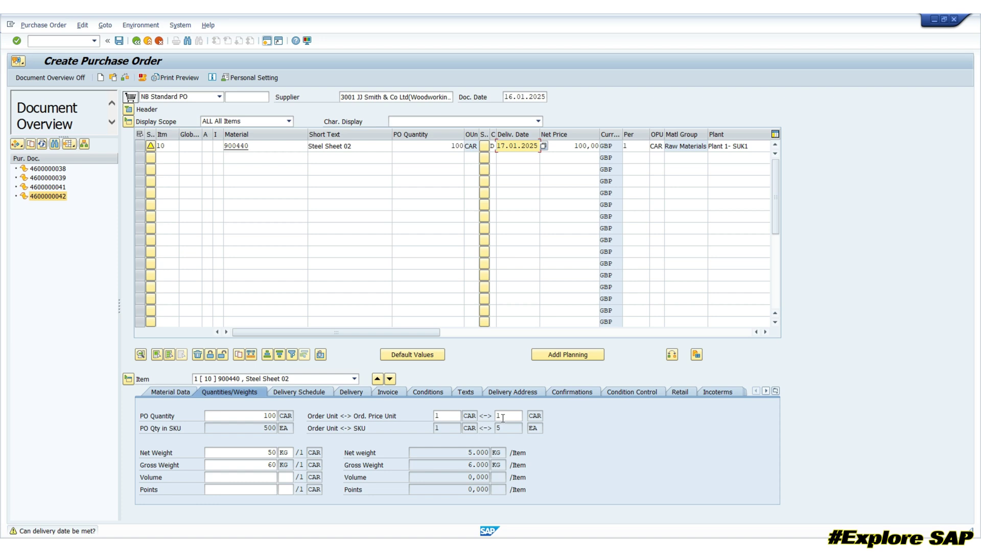
Step: Select and then deselect the Matl Group and Plant columns in the item overview
{"action": "left_click", "coordinate": [695, 134]}
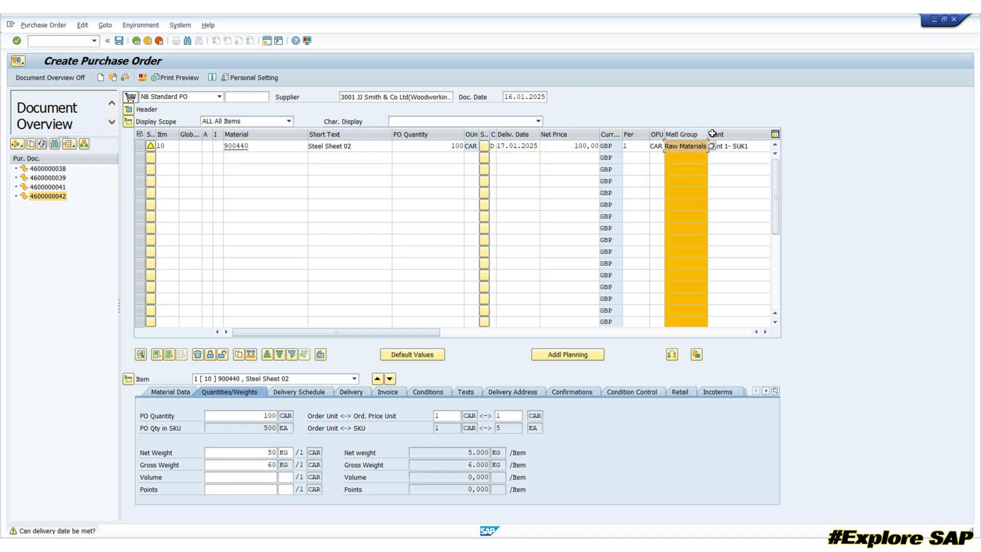
{"action": "left_click", "coordinate": [726, 134], "text": "ctrl"}
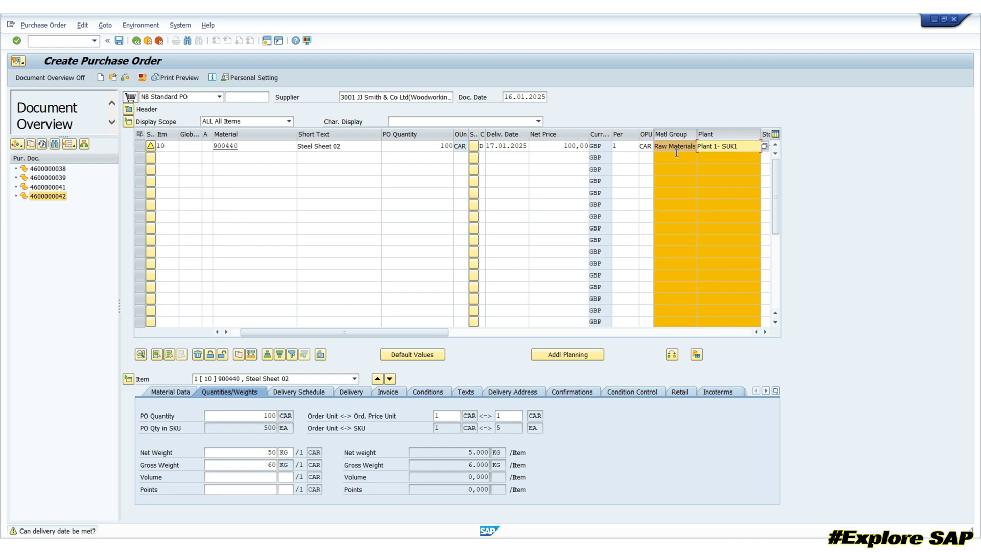
{"action": "left_click", "coordinate": [627, 239]}
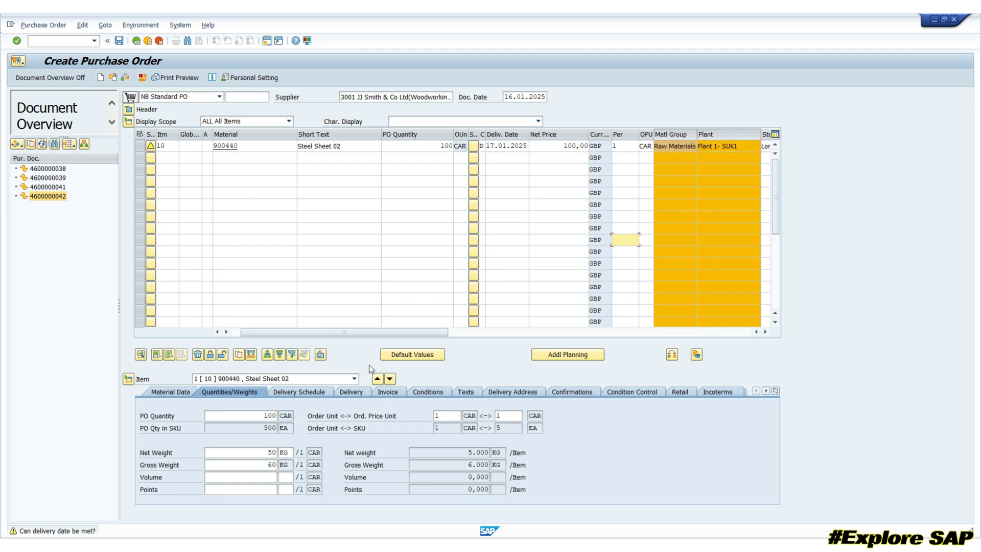
{"action": "left_click", "coordinate": [710, 133]}
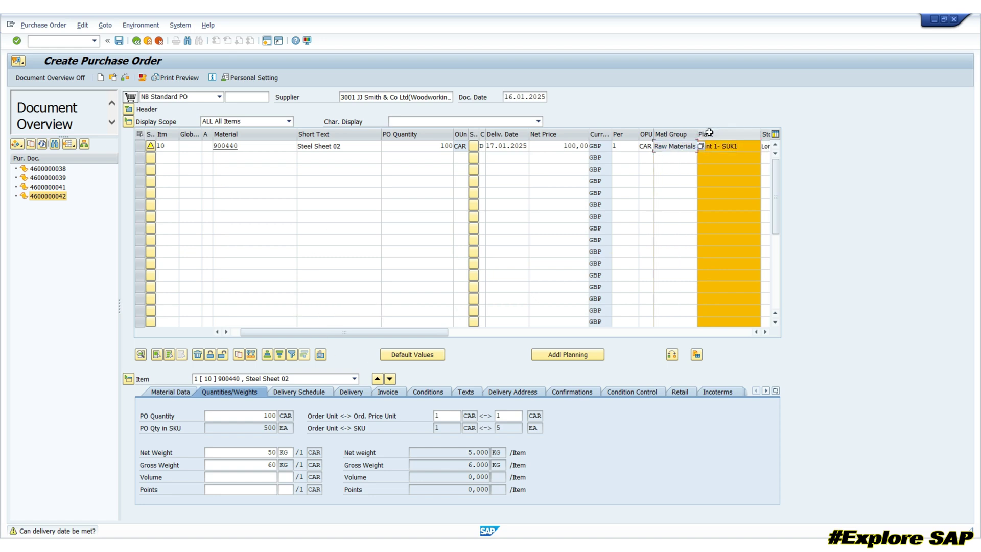
{"action": "left_click", "coordinate": [709, 132]}
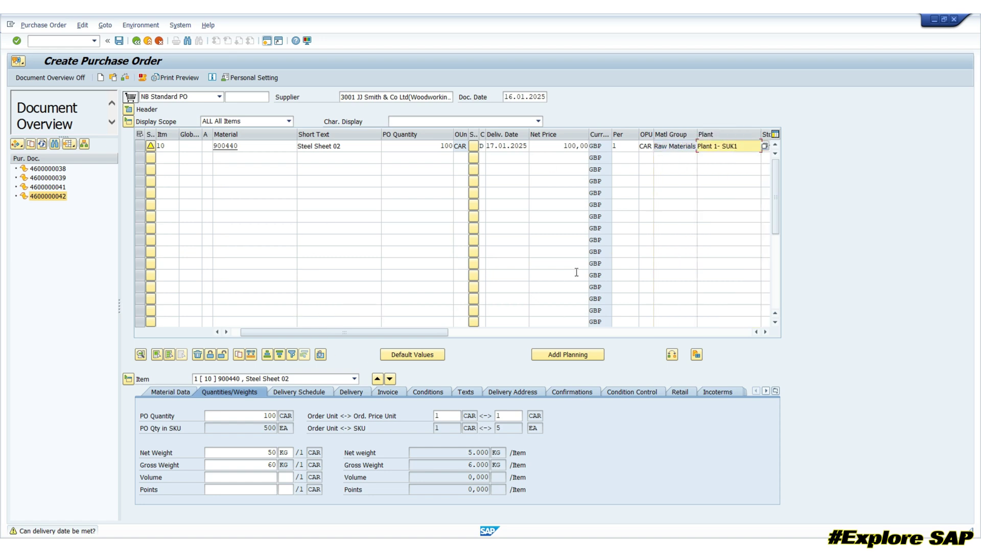
Step: Inspect item 10's conditions: PPR0 gross price 100,00 GBP per CAR, net 10.000,00 GBP
{"action": "left_click", "coordinate": [432, 393]}
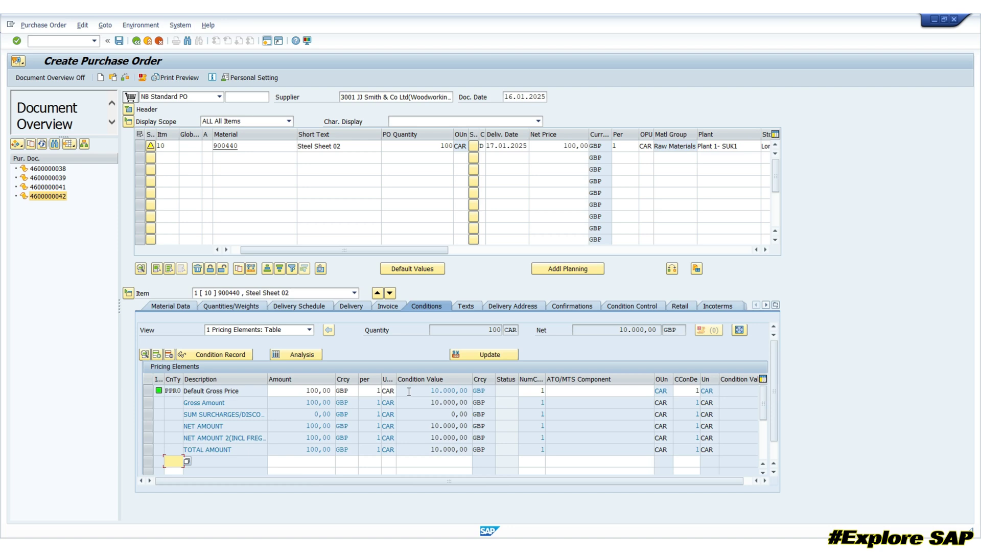
{"action": "double_click", "coordinate": [409, 391]}
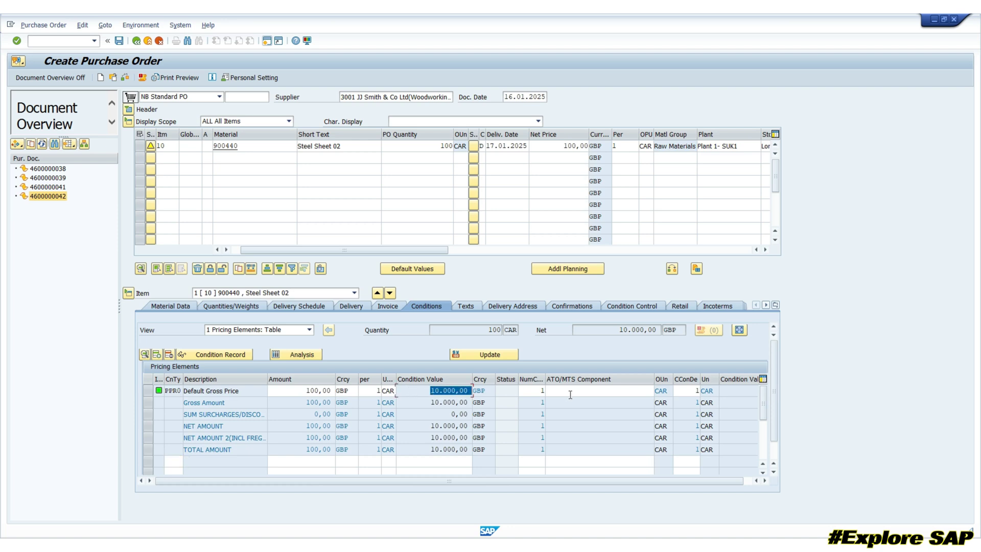
{"action": "left_click", "coordinate": [570, 395]}
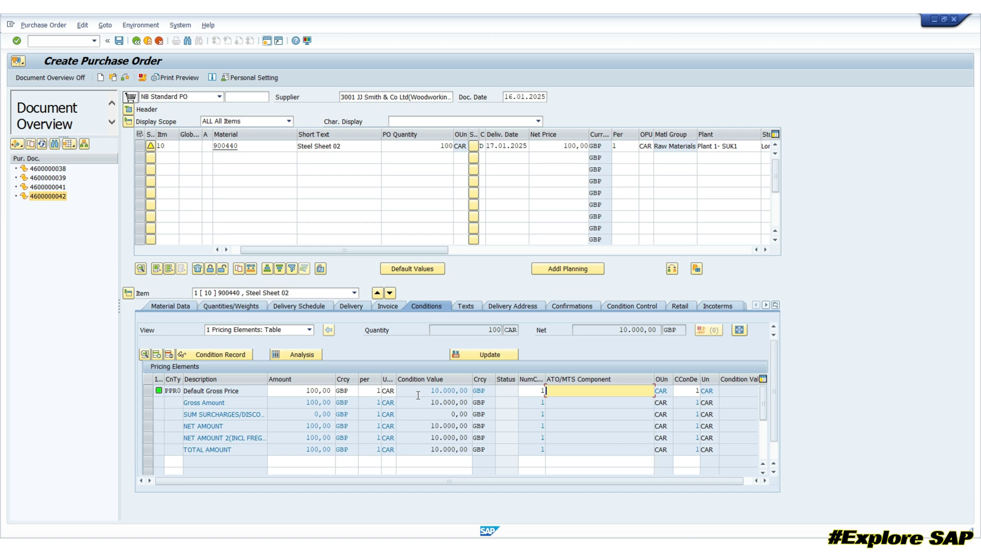
{"action": "left_click_drag", "start_coordinate": [429, 391], "coordinate": [463, 392]}
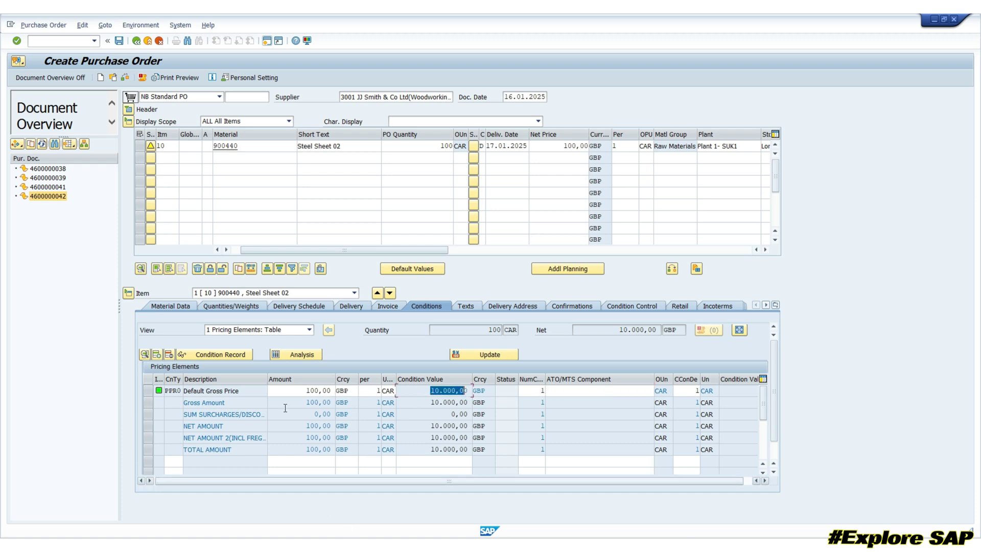
{"action": "left_click", "coordinate": [176, 461]}
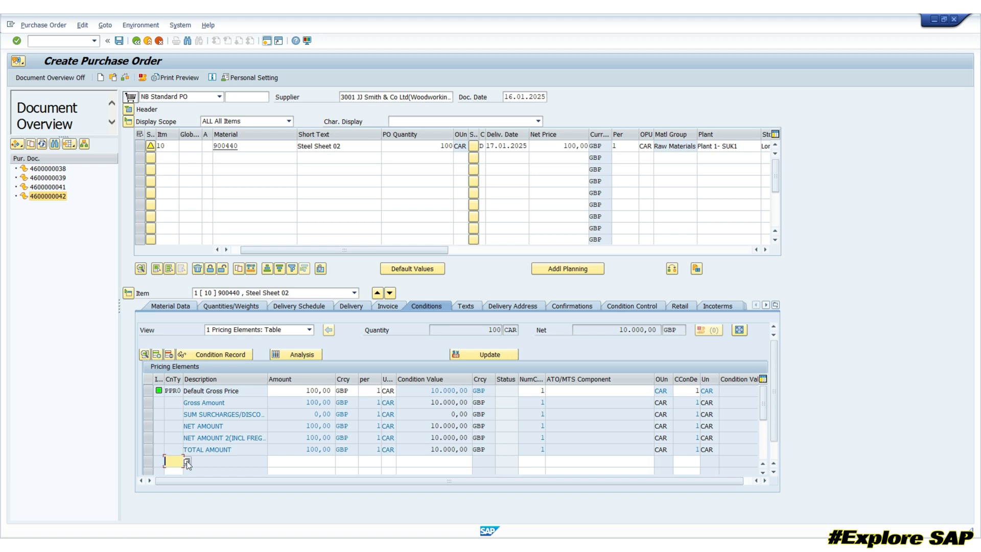
{"action": "key", "text": "F4"}
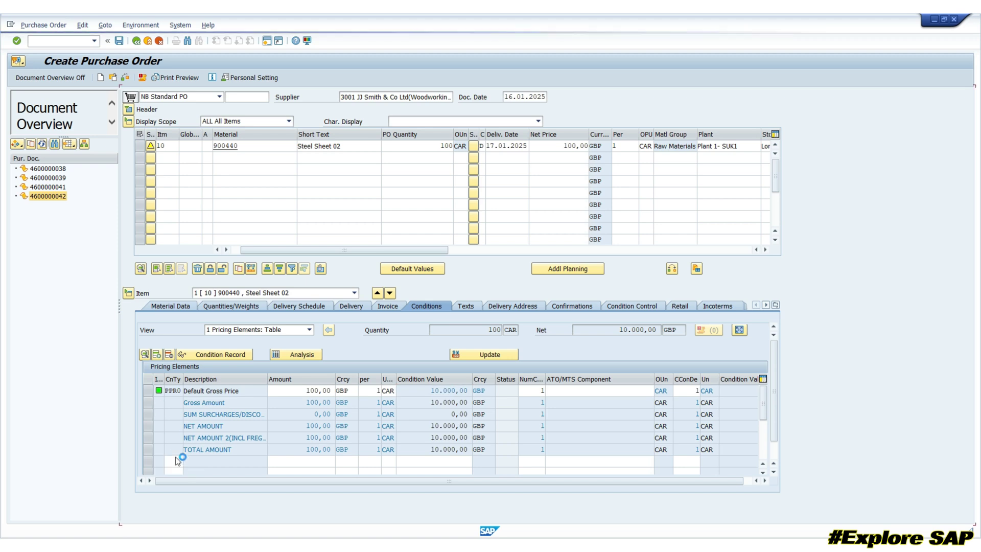
{"action": "left_click", "coordinate": [132, 134]}
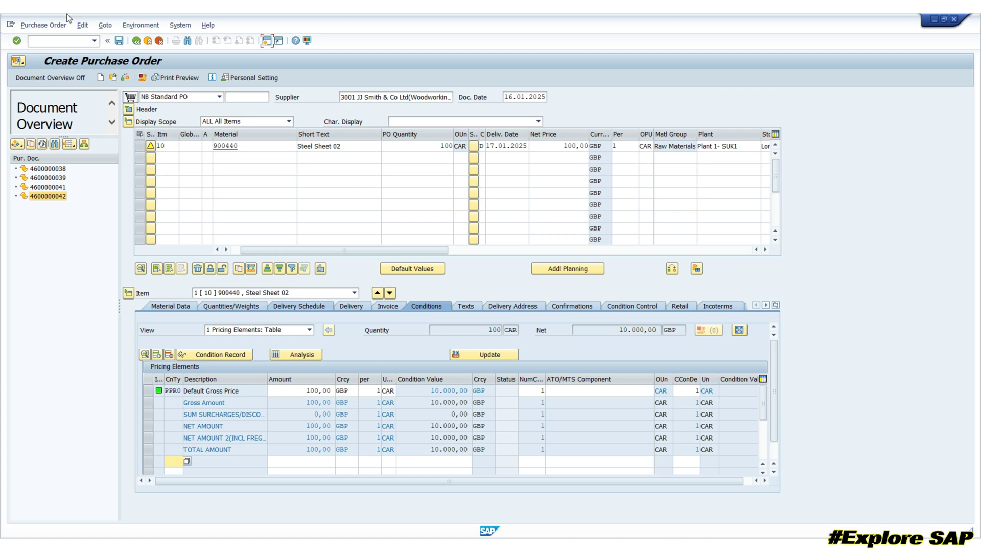
Step: Run the check on the Steel Sheet 02 order and save it
{"action": "left_click", "coordinate": [125, 78]}
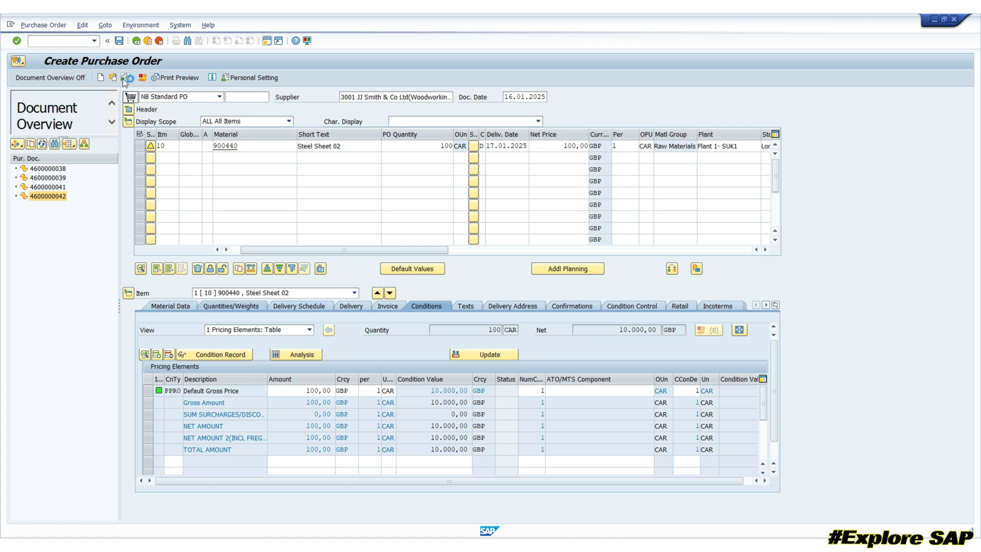
{"action": "left_click", "coordinate": [119, 41]}
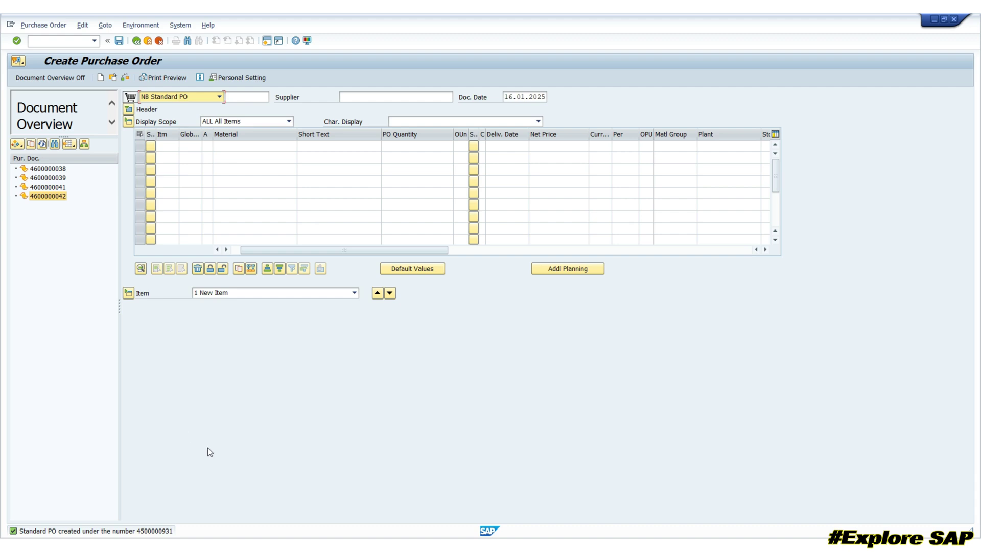
Step: Bring back the ME33K window and return to the contract selection screen
{"action": "mouse_move", "coordinate": [490, 547]}
{"action": "left_click", "coordinate": [614, 493]}
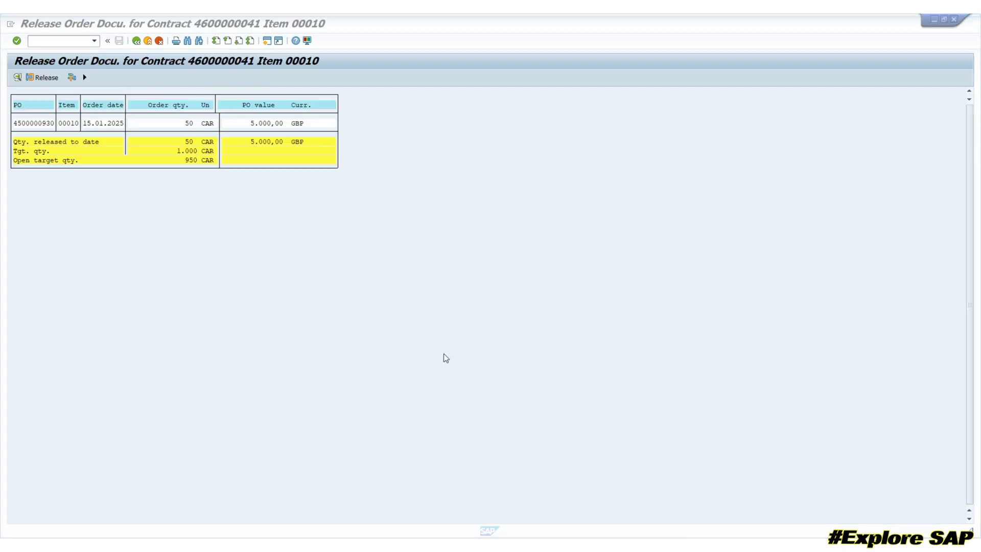
{"action": "left_click", "coordinate": [136, 41]}
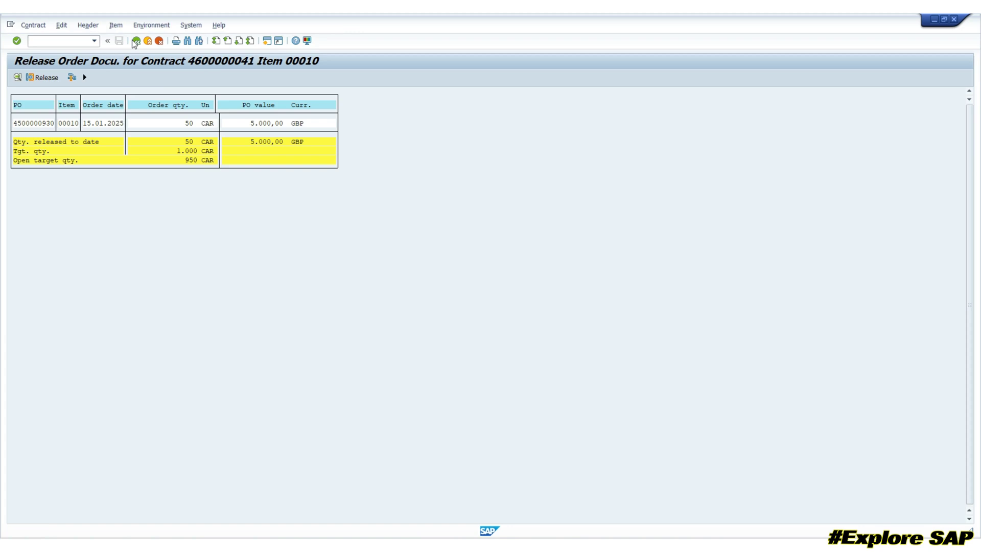
{"action": "left_click", "coordinate": [135, 41]}
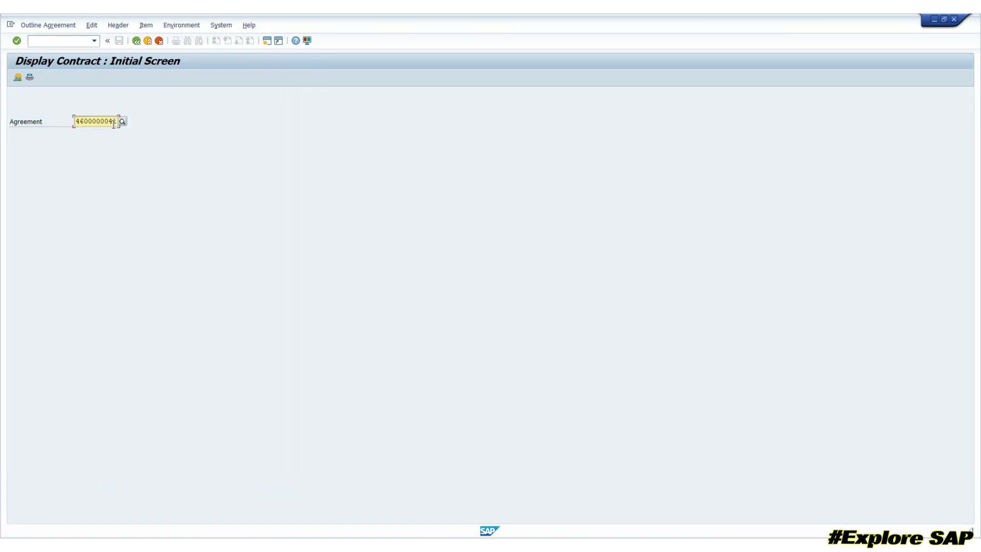
{"action": "key", "text": "F4"}
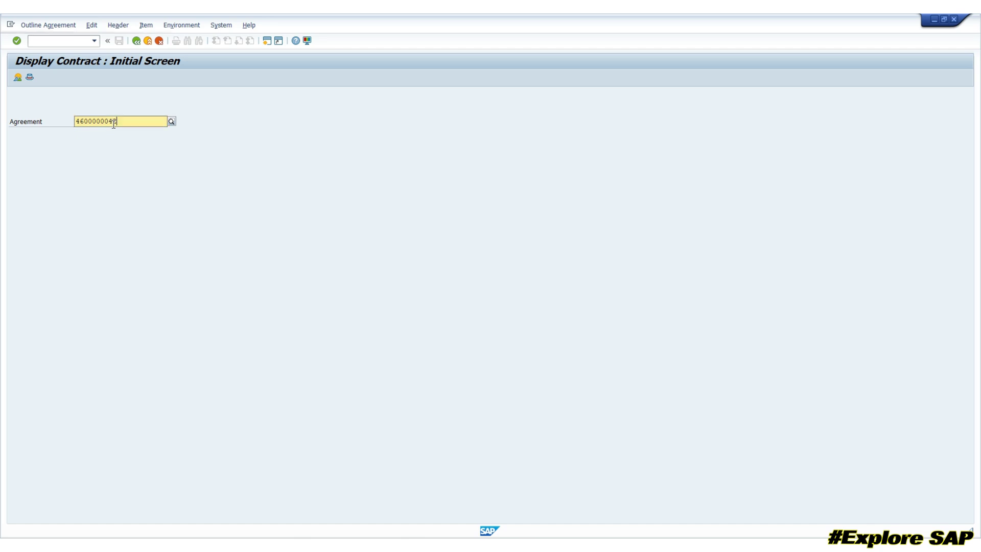
{"action": "key", "text": "Down"}
{"action": "key", "text": "Down"}
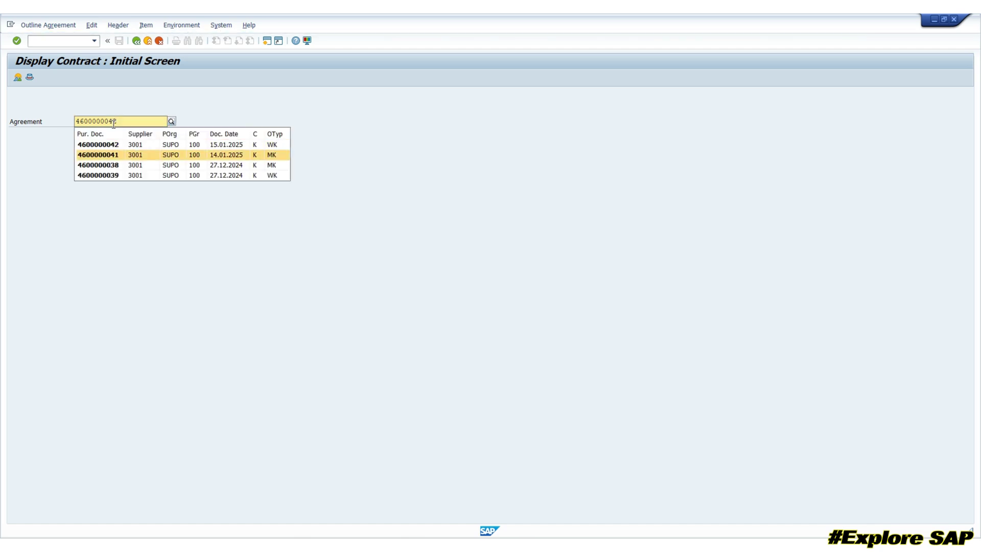
{"action": "key", "text": "Up"}
{"action": "key", "text": "Down"}
{"action": "key", "text": "Down"}
{"action": "key", "text": "Up"}
{"action": "key", "text": "Up"}
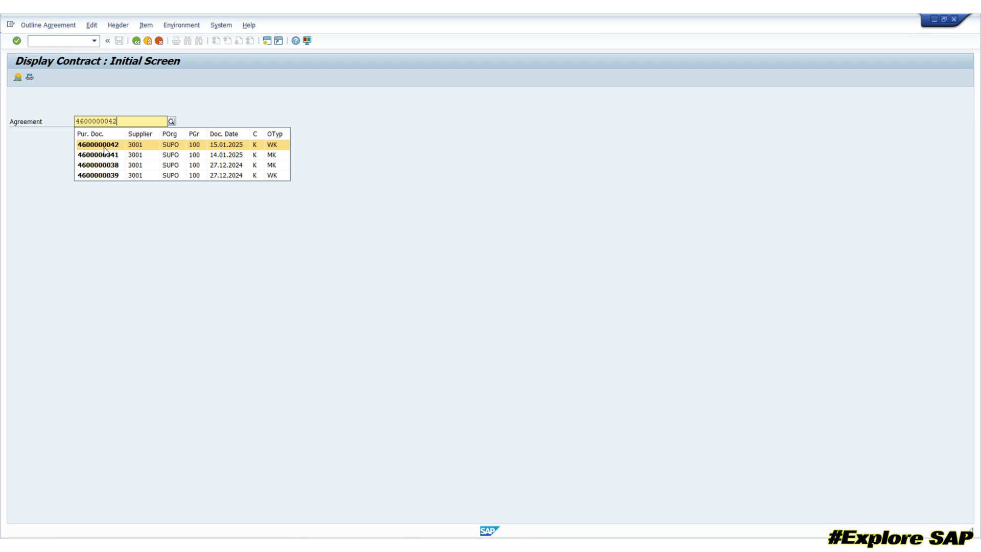
{"action": "key", "text": "Return"}
{"action": "key", "text": "Return"}
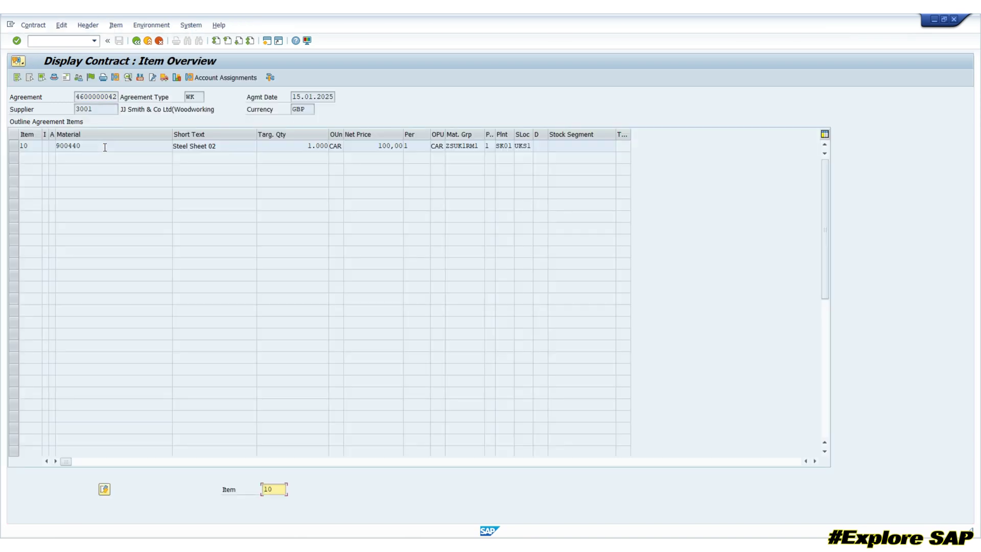
{"action": "left_click", "coordinate": [15, 145]}
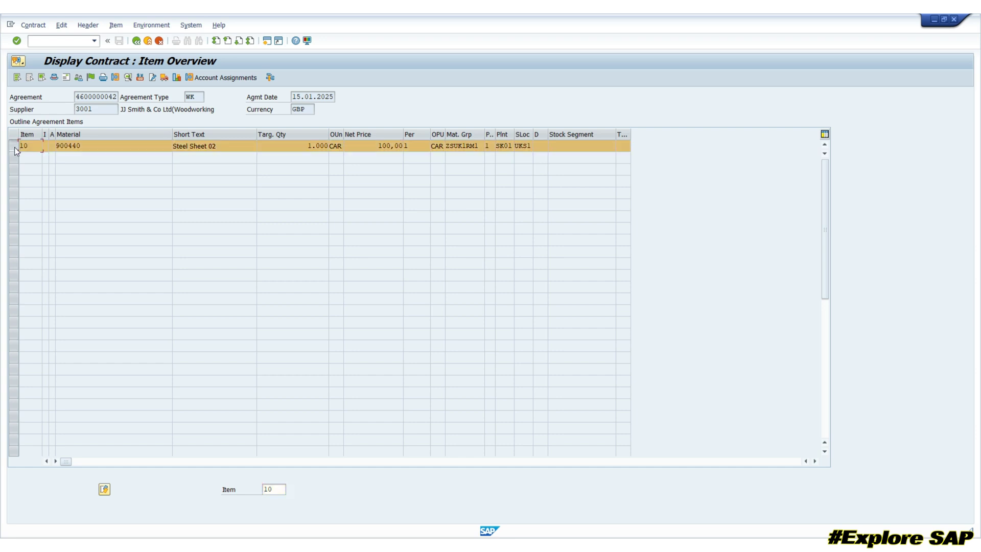
{"action": "left_click", "coordinate": [176, 77]}
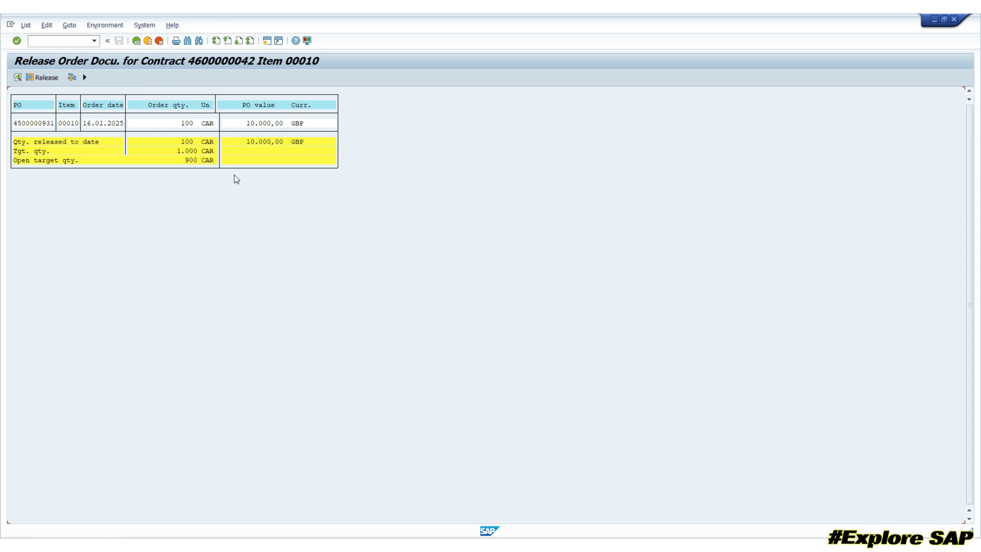
{"action": "mouse_move", "coordinate": [493, 547]}
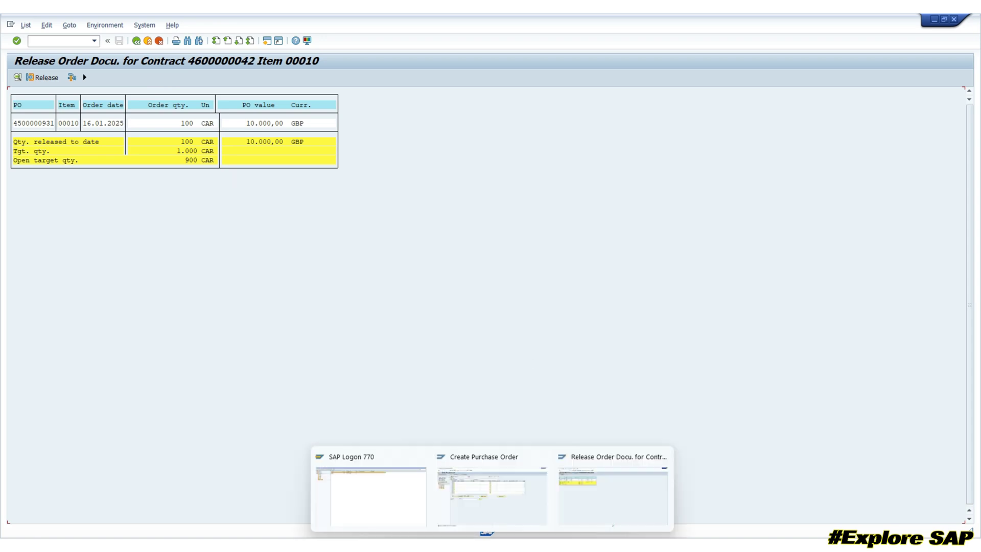
{"action": "left_click", "coordinate": [460, 479]}
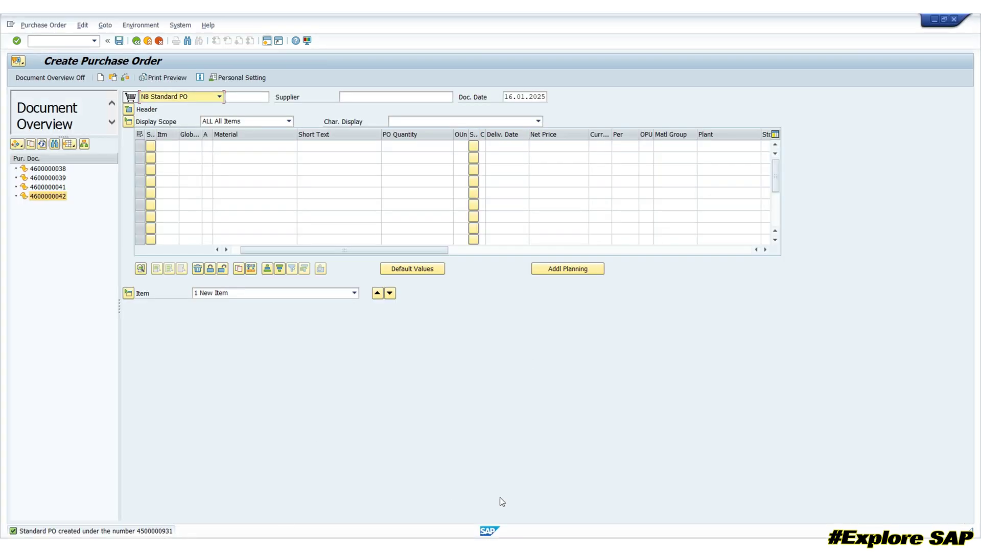
{"action": "mouse_move", "coordinate": [492, 547]}
{"action": "left_click", "coordinate": [576, 489]}
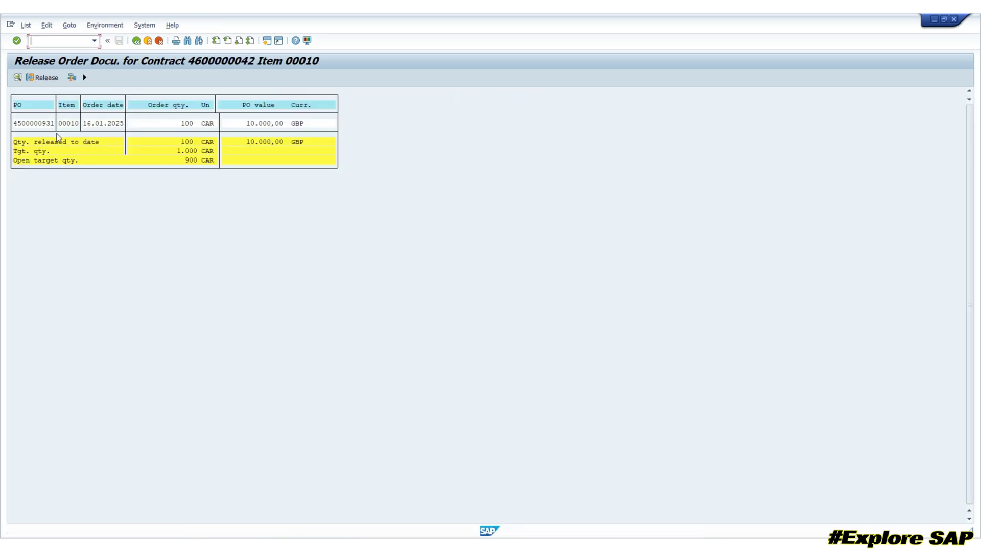